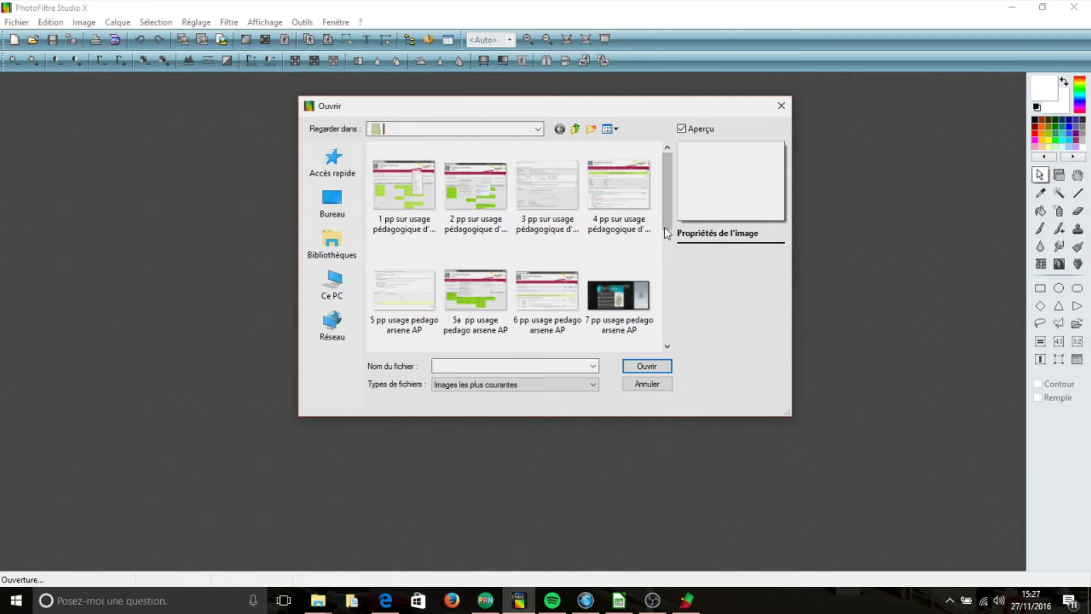
{"action": "left_click_drag", "start_coordinate": [663, 227], "coordinate": [667, 329]}
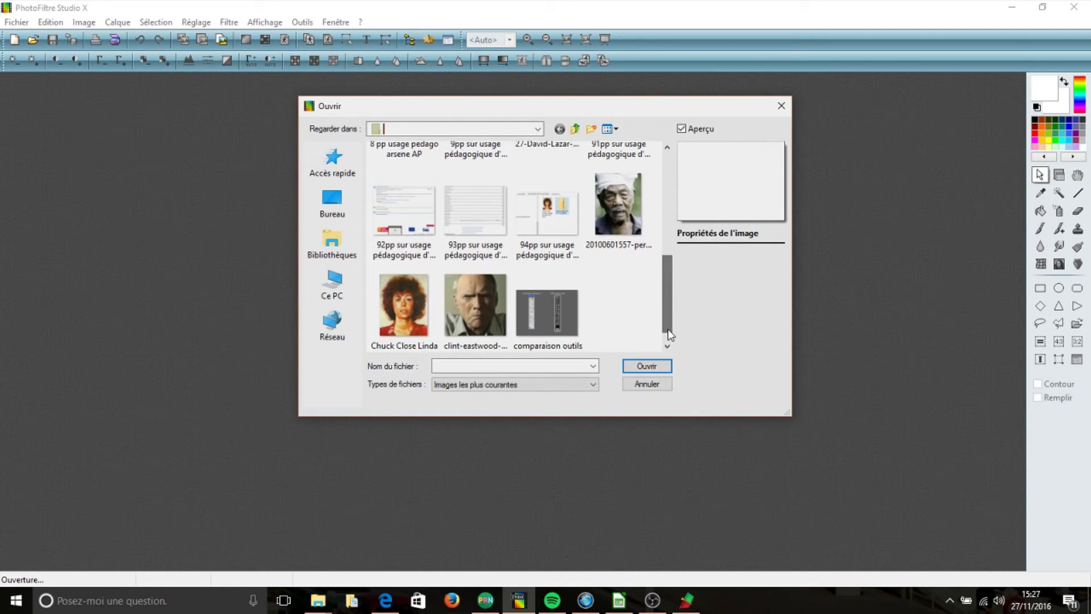
{"action": "left_click", "coordinate": [626, 206]}
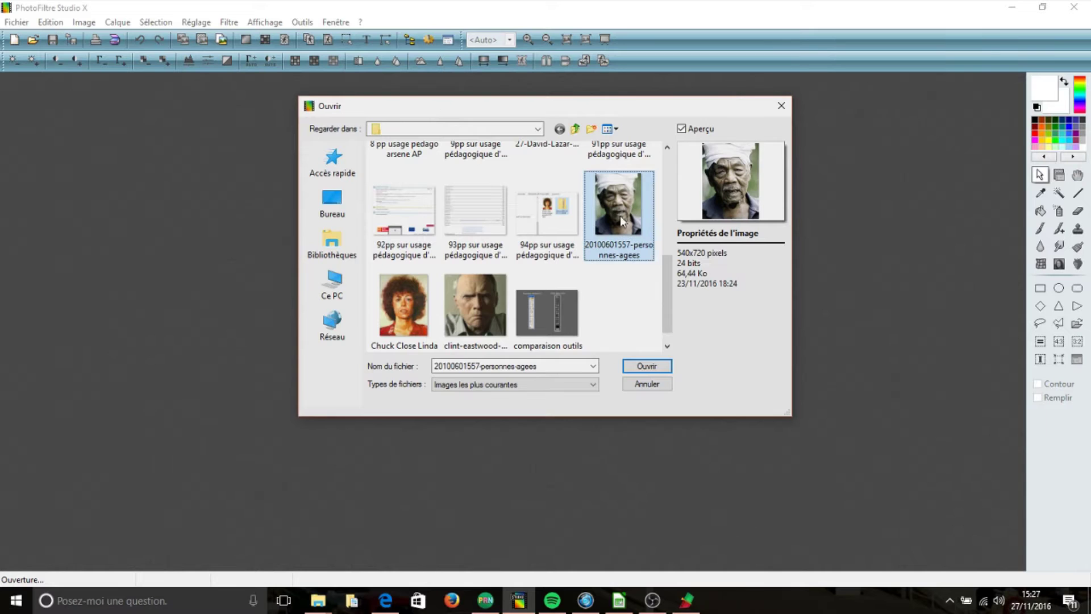
{"action": "left_click", "coordinate": [482, 292], "text": "ctrl"}
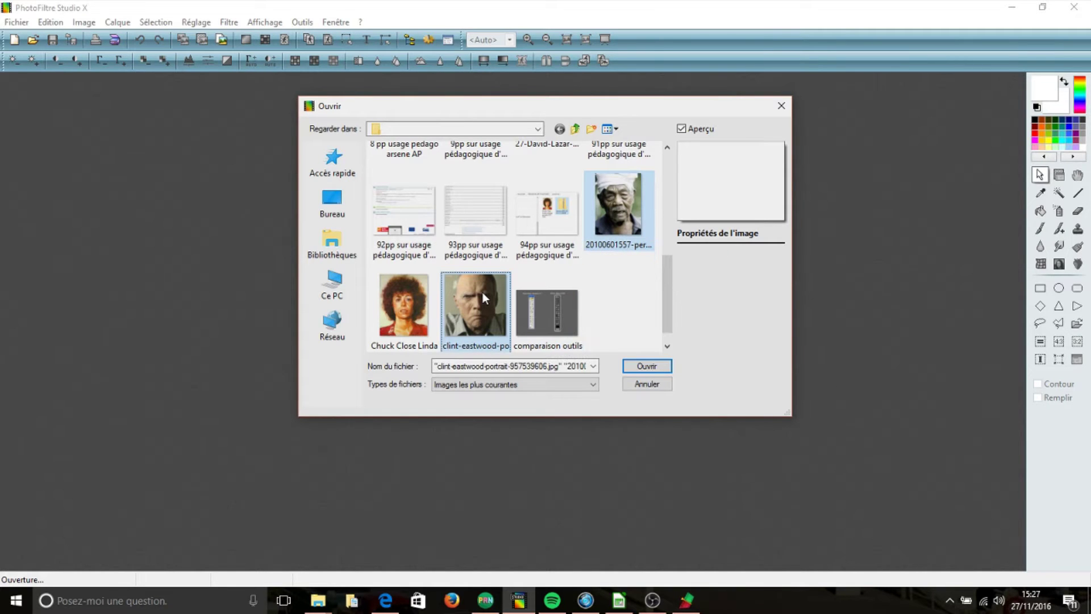
{"action": "left_click", "coordinate": [637, 368]}
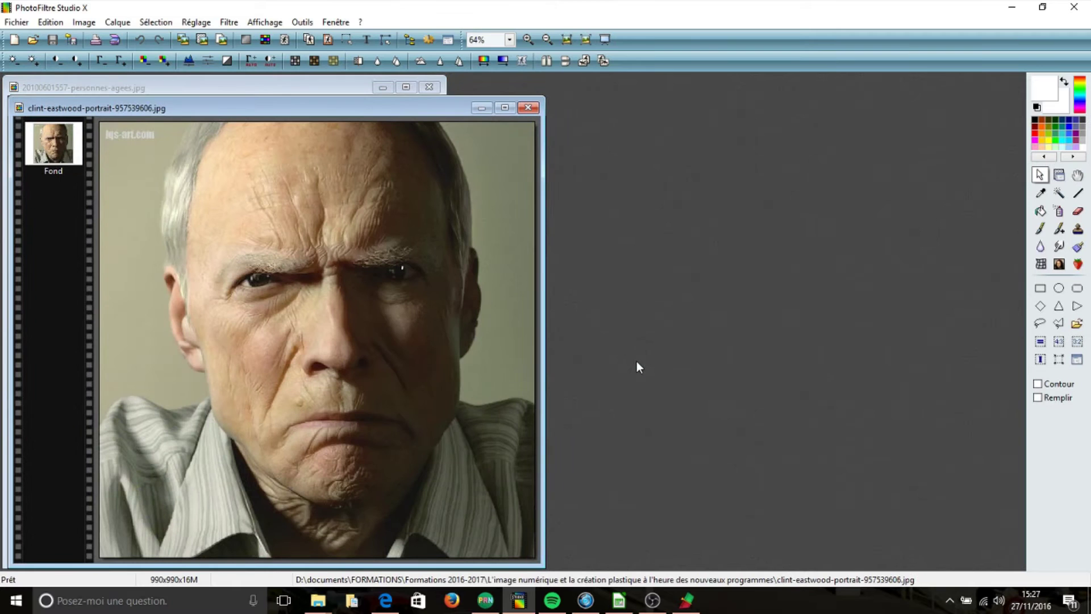
{"action": "left_click_drag", "start_coordinate": [422, 108], "coordinate": [865, 87]}
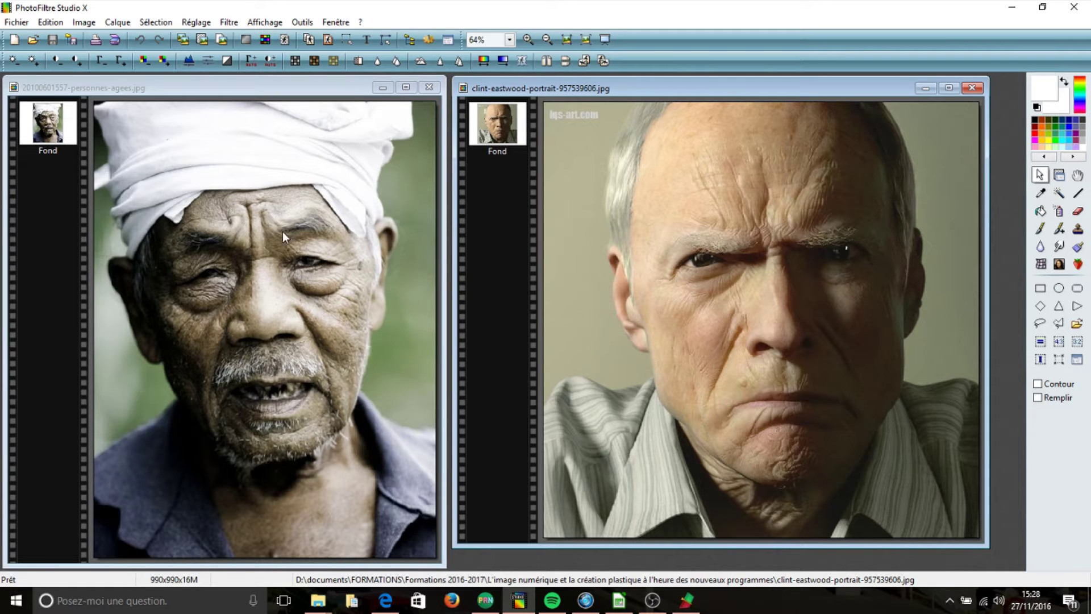
Copy a rectangular selection of about 173 × 153 px around the right-hand eye of the turbaned man.
{"action": "left_click_drag", "start_coordinate": [268, 223], "coordinate": [378, 320]}
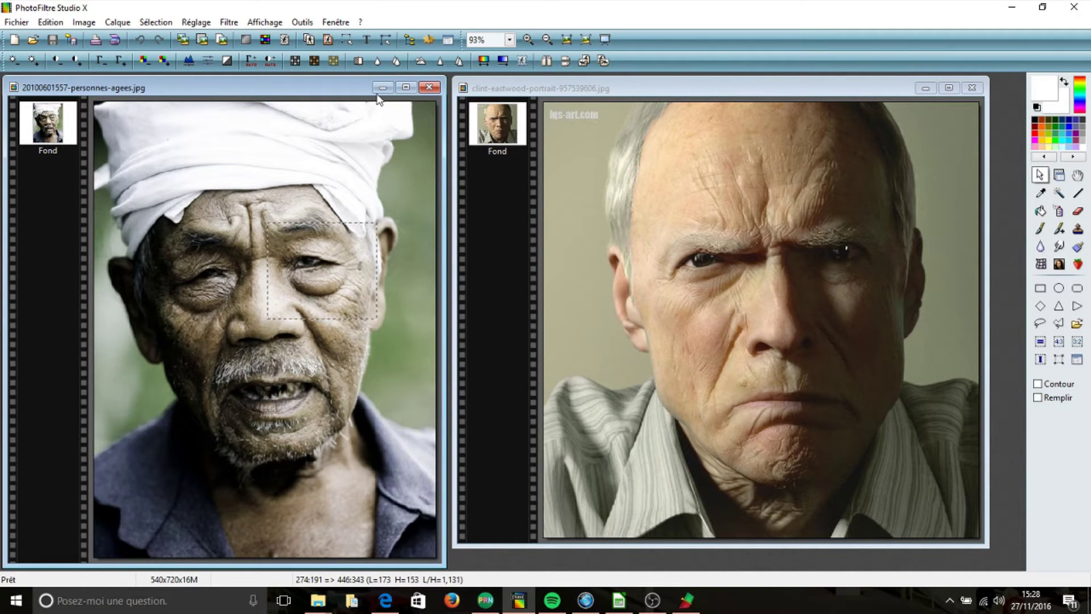
{"action": "left_click_drag", "start_coordinate": [340, 86], "coordinate": [421, 87]}
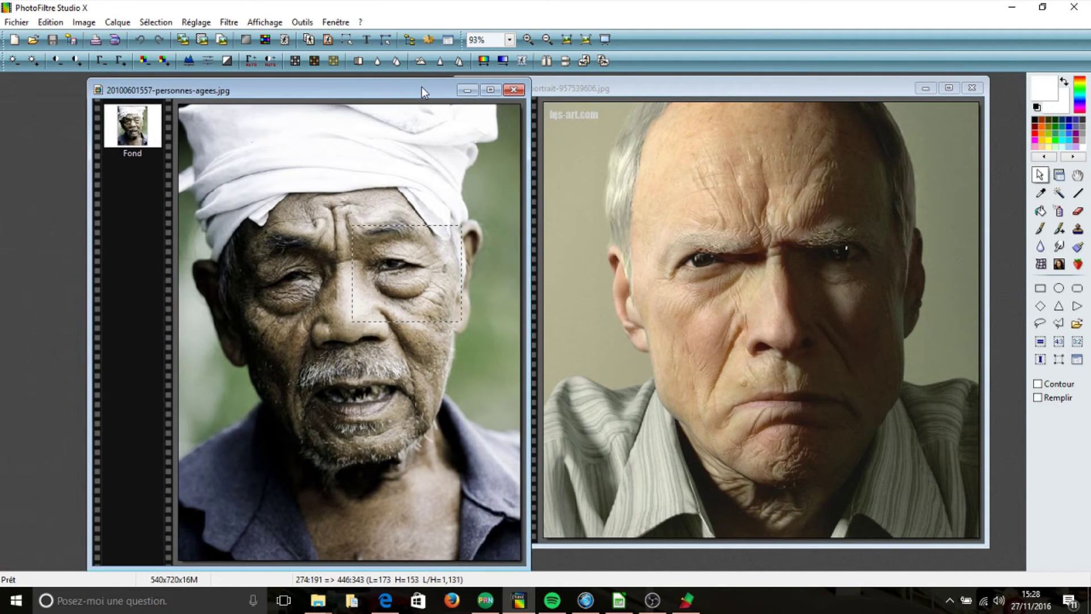
{"action": "left_click", "coordinate": [522, 38]}
{"action": "left_click", "coordinate": [523, 39]}
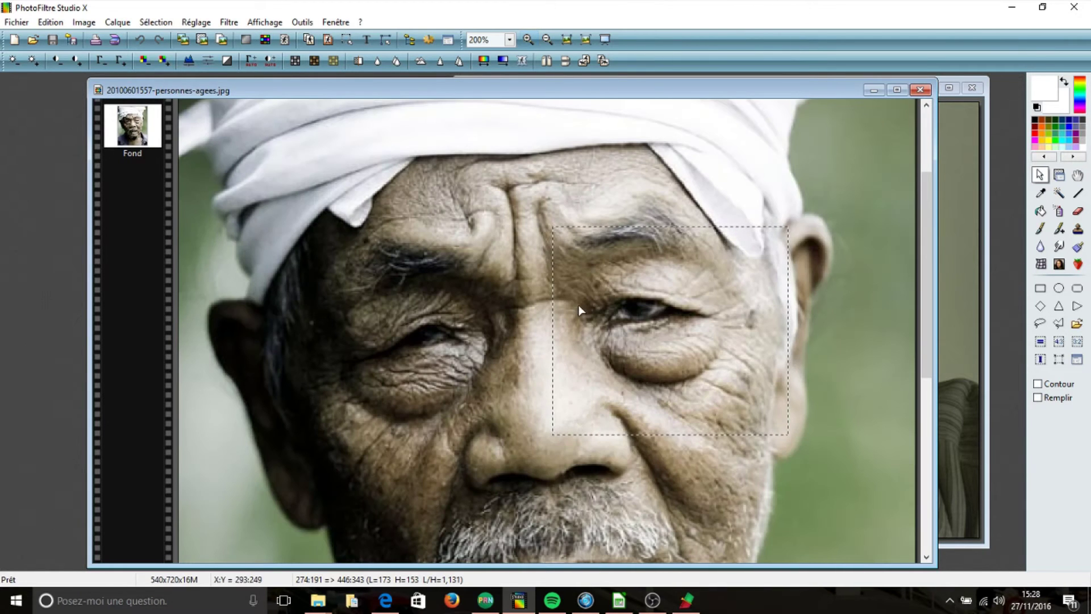
{"action": "right_click", "coordinate": [604, 302]}
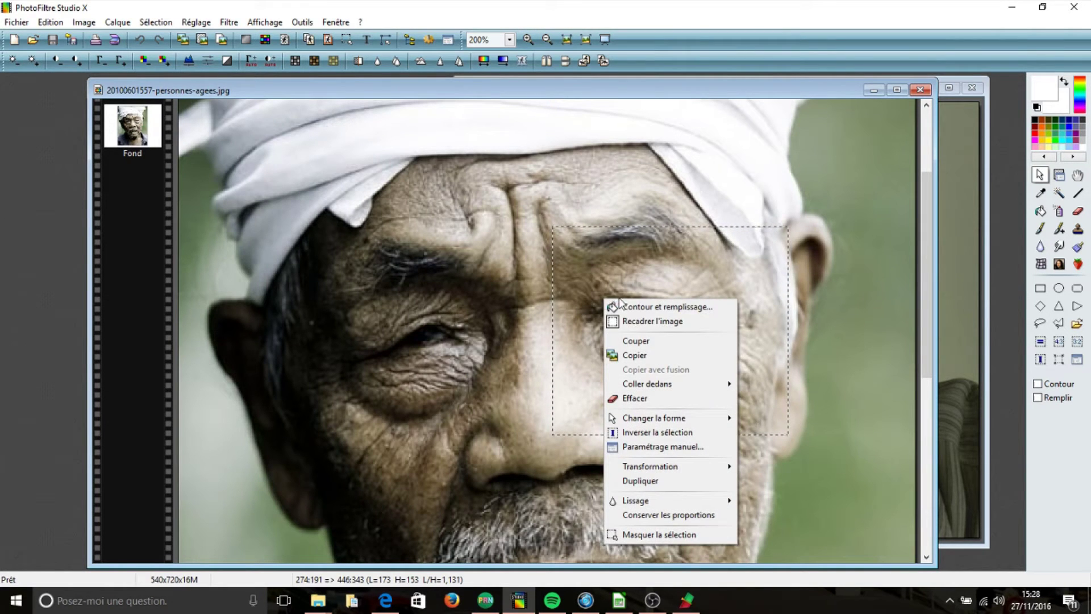
{"action": "left_click", "coordinate": [631, 357]}
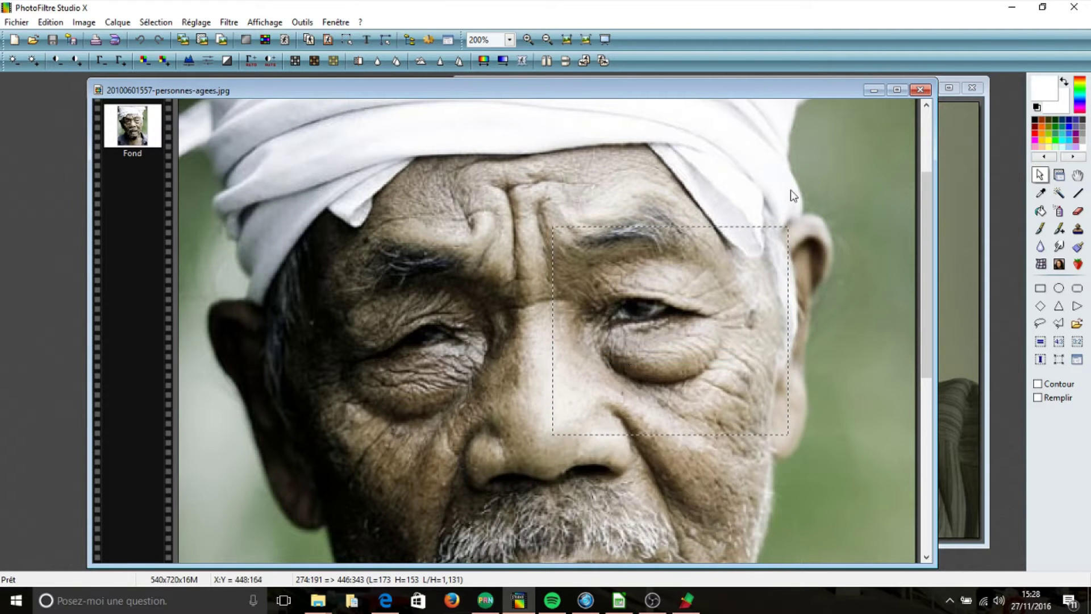
Minimize the source photo's window and paste the copied eye into the clint-eastwood portrait as a new layer.
{"action": "left_click", "coordinate": [872, 91]}
{"action": "left_click_drag", "start_coordinate": [868, 88], "coordinate": [610, 93]}
{"action": "right_click", "coordinate": [465, 215]}
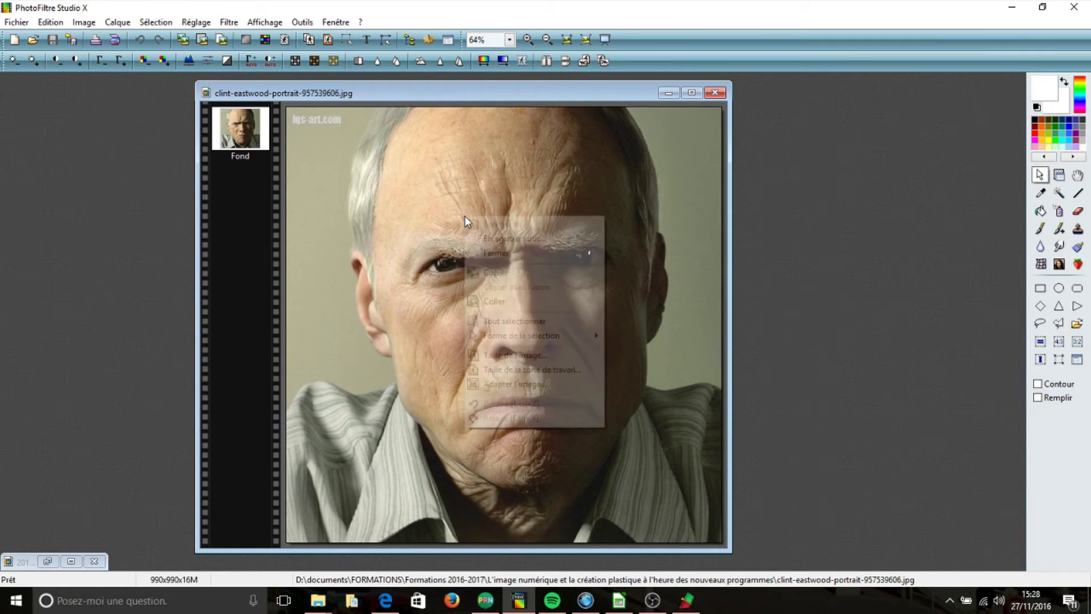
{"action": "left_click", "coordinate": [492, 306]}
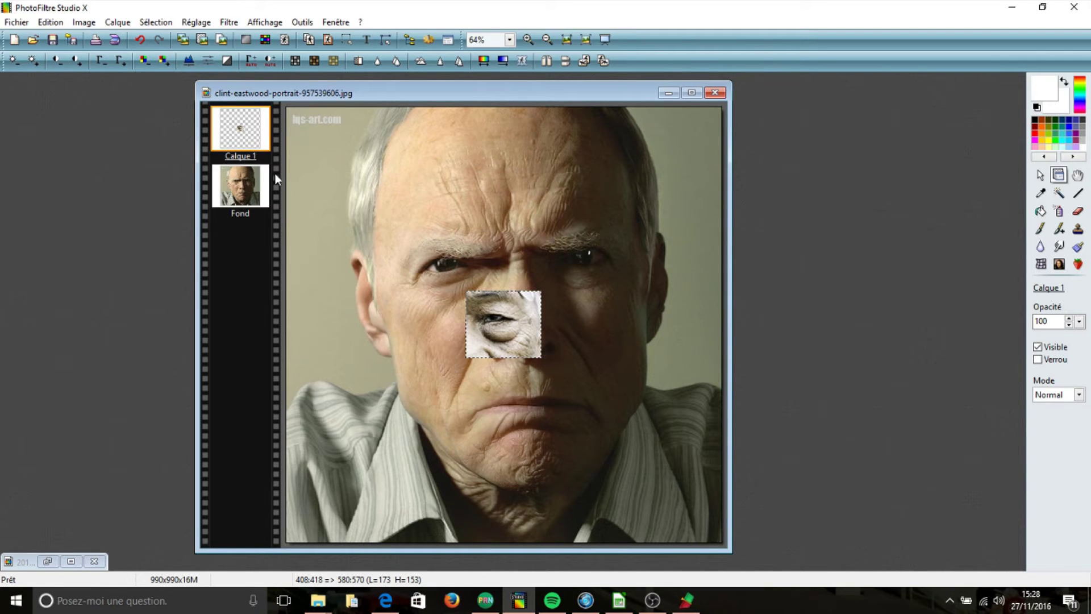
Rename the pasted eye layer as oeil droit.
{"action": "right_click", "coordinate": [239, 157]}
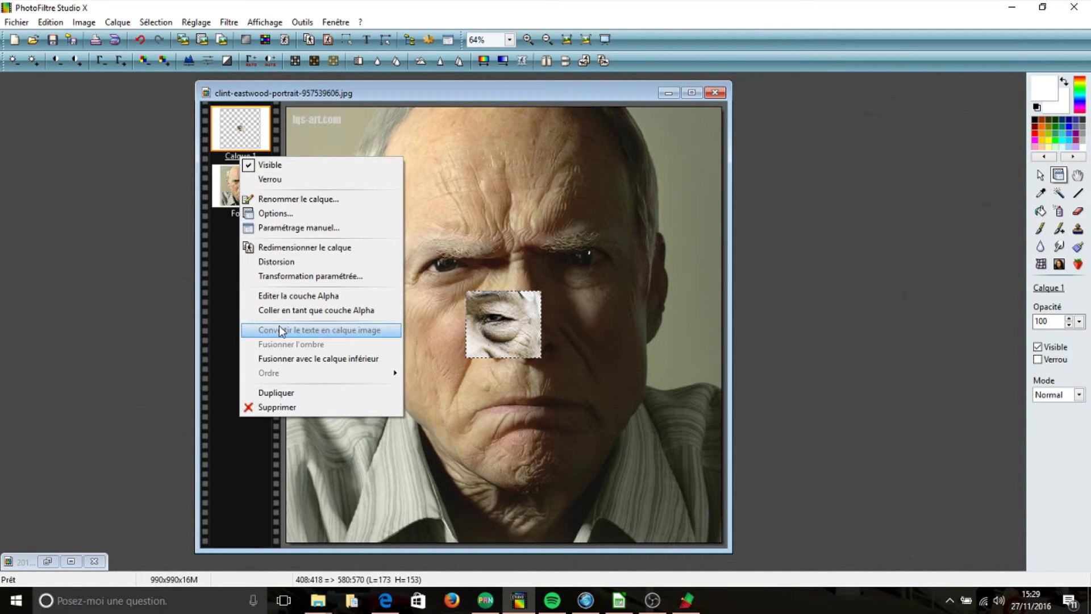
{"action": "left_click", "coordinate": [283, 202]}
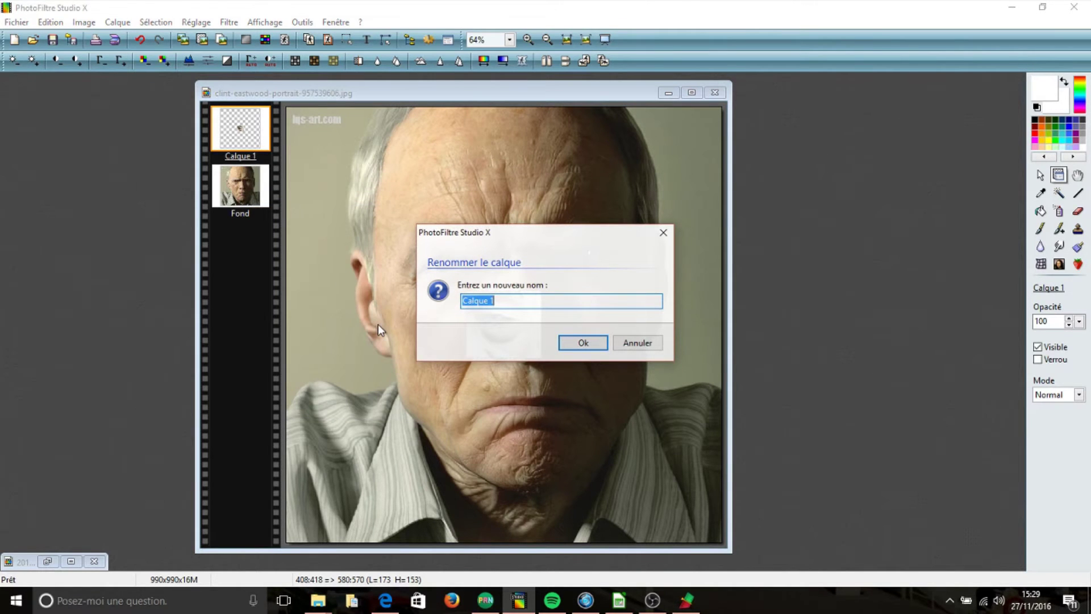
{"action": "type", "text": "oeil droit"}
{"action": "left_click", "coordinate": [564, 343]}
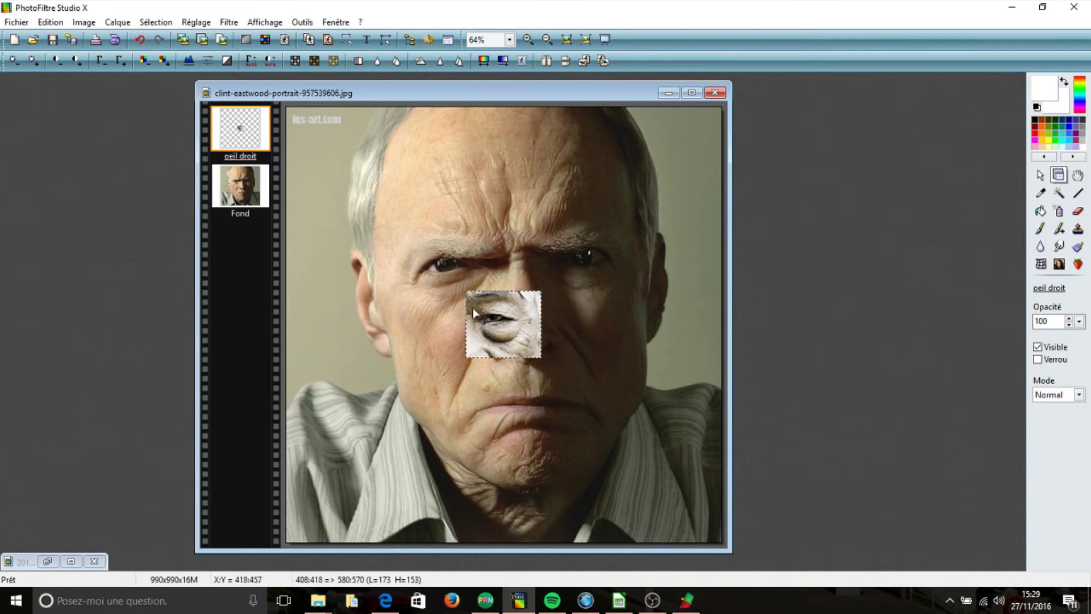
Move the oeil droit layer onto the portrait's left-hand eye and enlarge it proportionally to about 323 × 286 px.
{"action": "left_click_drag", "start_coordinate": [488, 319], "coordinate": [436, 267]}
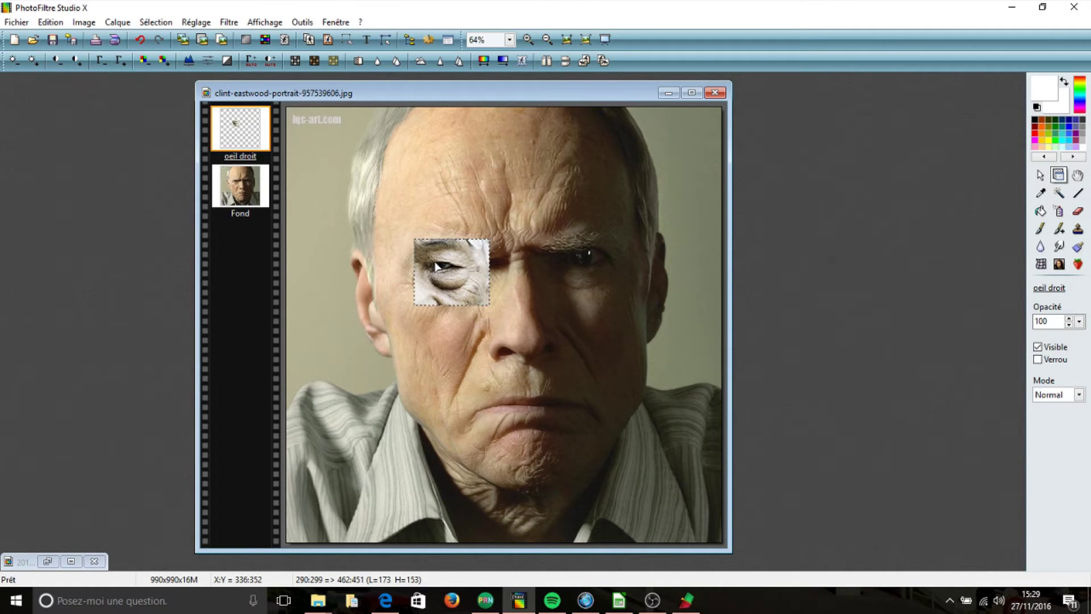
{"action": "right_click", "coordinate": [440, 267]}
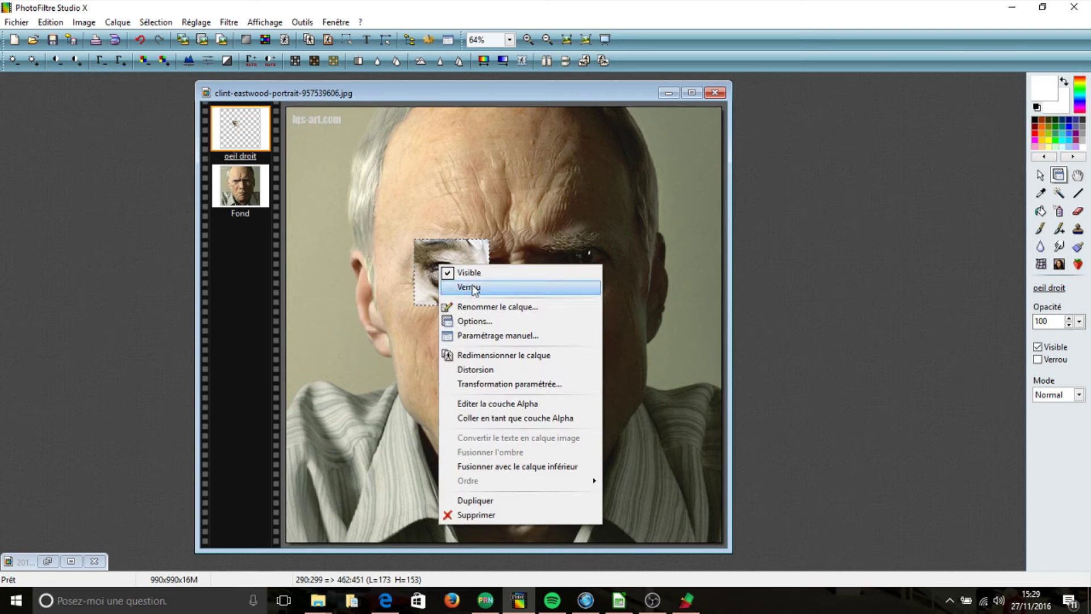
{"action": "left_click", "coordinate": [478, 356]}
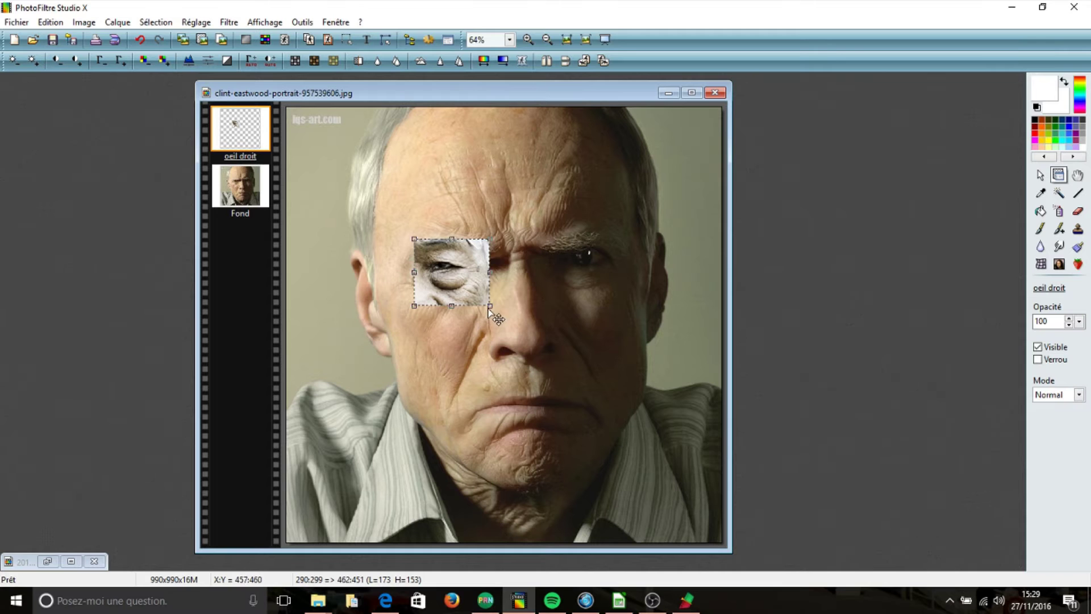
{"action": "left_click_drag", "start_coordinate": [491, 307], "coordinate": [560, 368]}
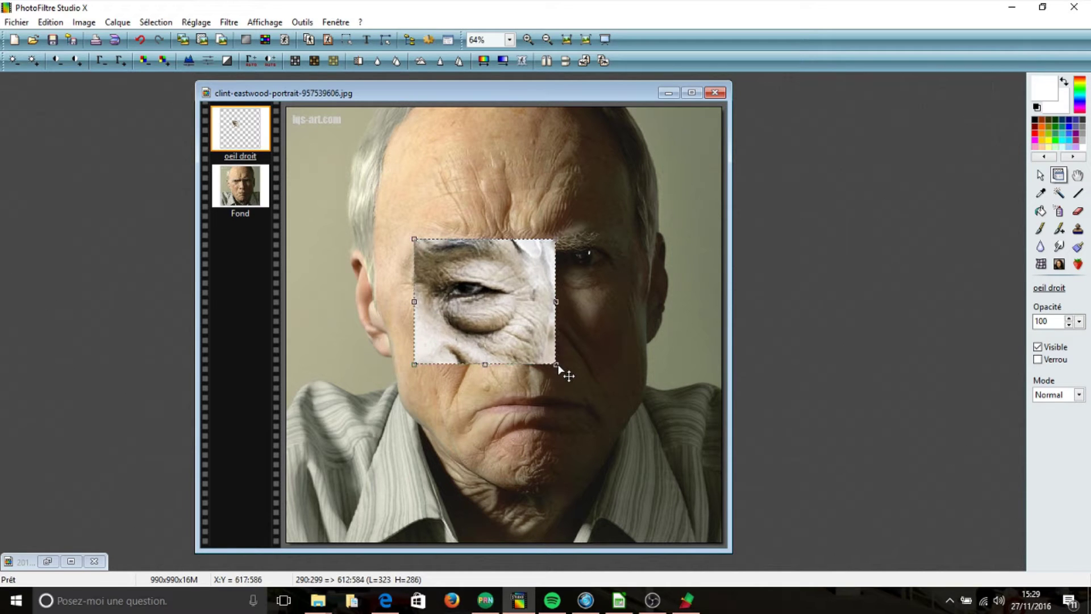
{"action": "right_click", "coordinate": [511, 319]}
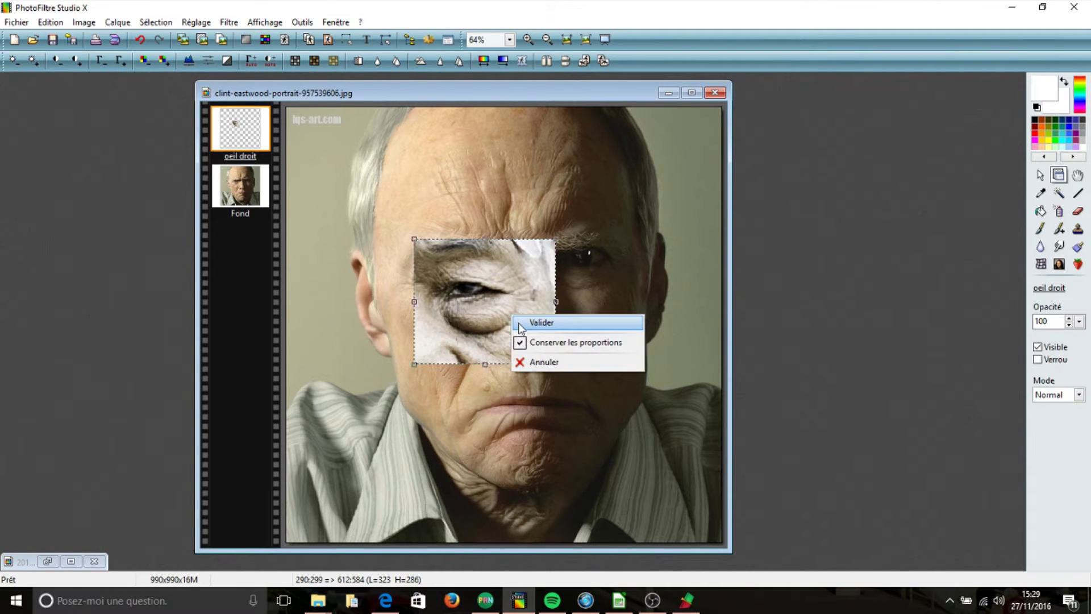
{"action": "left_click", "coordinate": [519, 326]}
Flip the enlarged eye layer horizontally and position it over the portrait's left-hand eye.
{"action": "left_click_drag", "start_coordinate": [489, 303], "coordinate": [462, 272]}
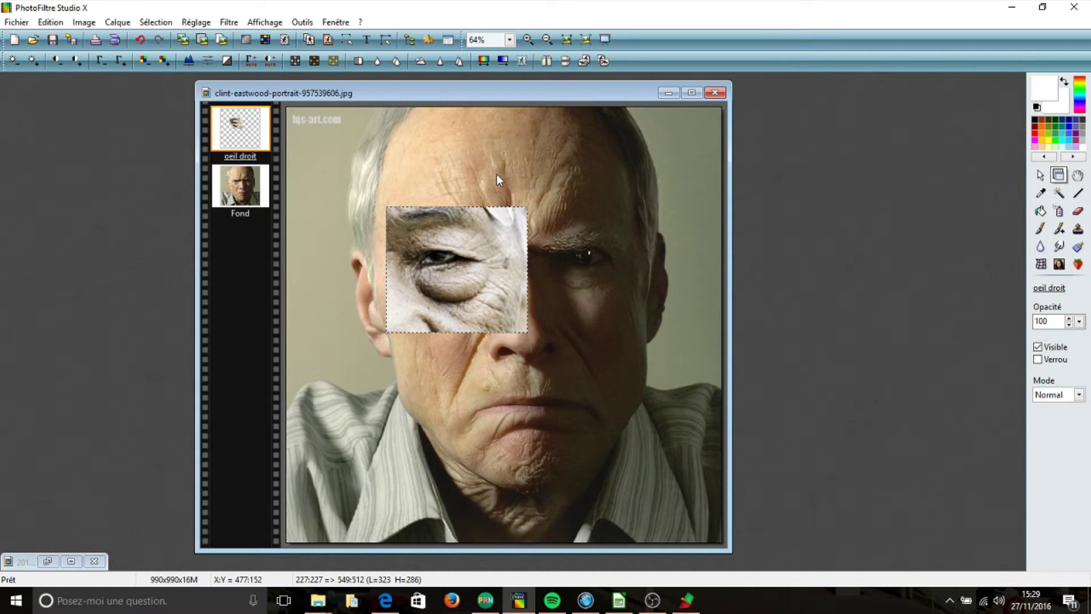
{"action": "left_click", "coordinate": [546, 61]}
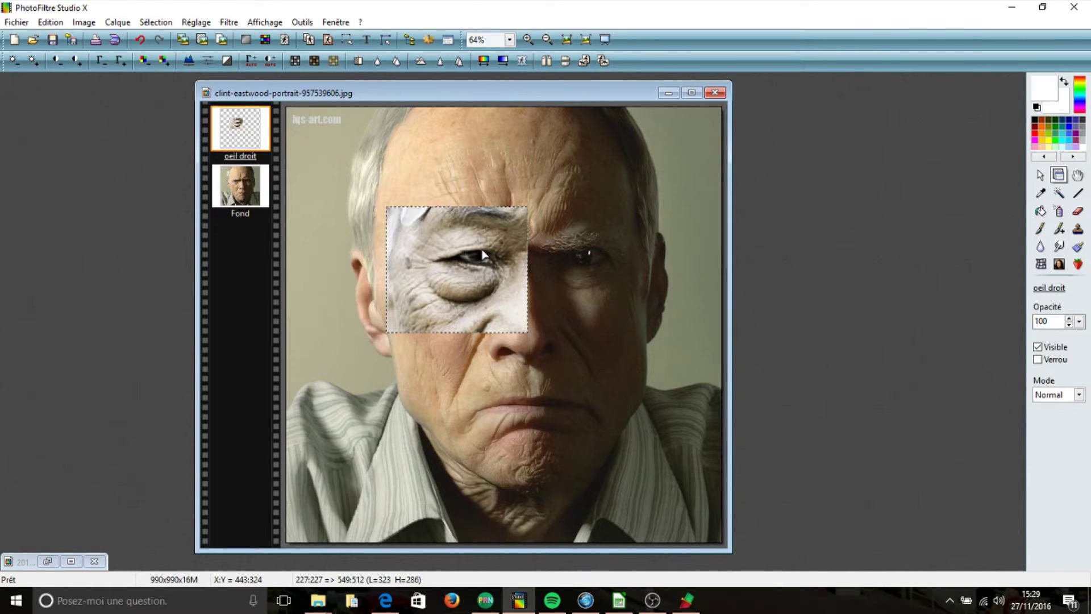
{"action": "left_click_drag", "start_coordinate": [483, 254], "coordinate": [463, 260]}
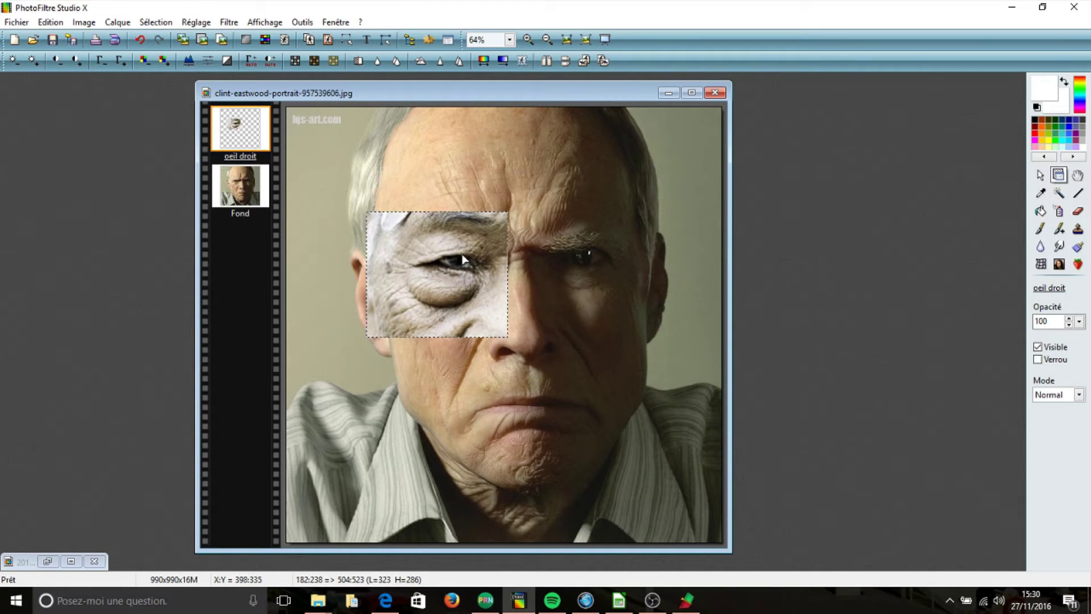
{"action": "mouse_move", "coordinate": [457, 319]}
{"action": "left_mouse_down"}
{"action": "mouse_move", "coordinate": [438, 313]}
{"action": "mouse_move", "coordinate": [458, 329]}
{"action": "left_mouse_up"}
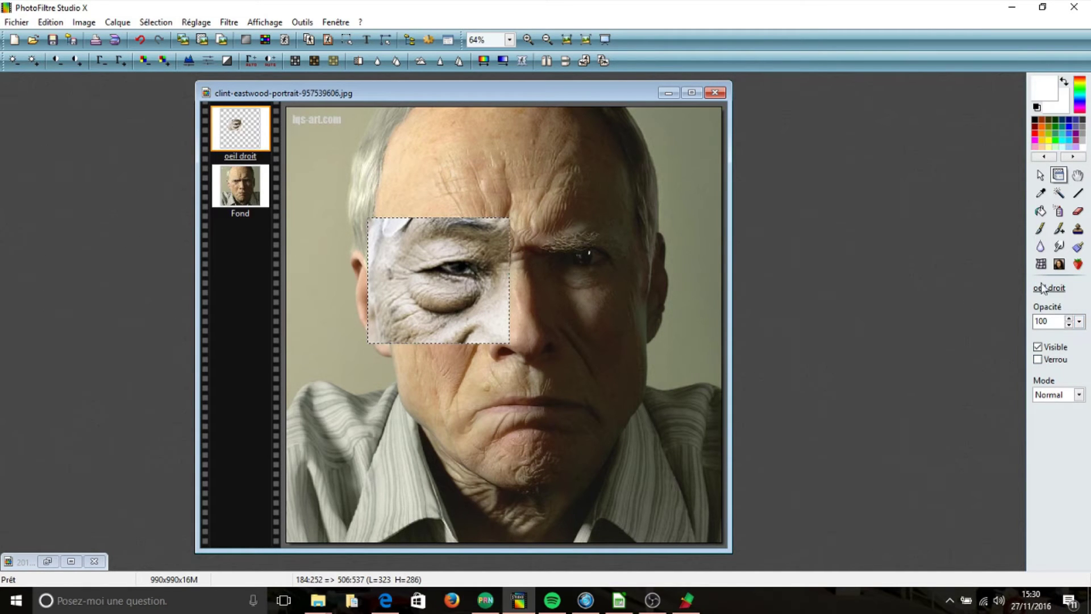
Set the eye layer's opacity to 50% and shift it slightly down and outward on the face.
{"action": "left_click", "coordinate": [1080, 321]}
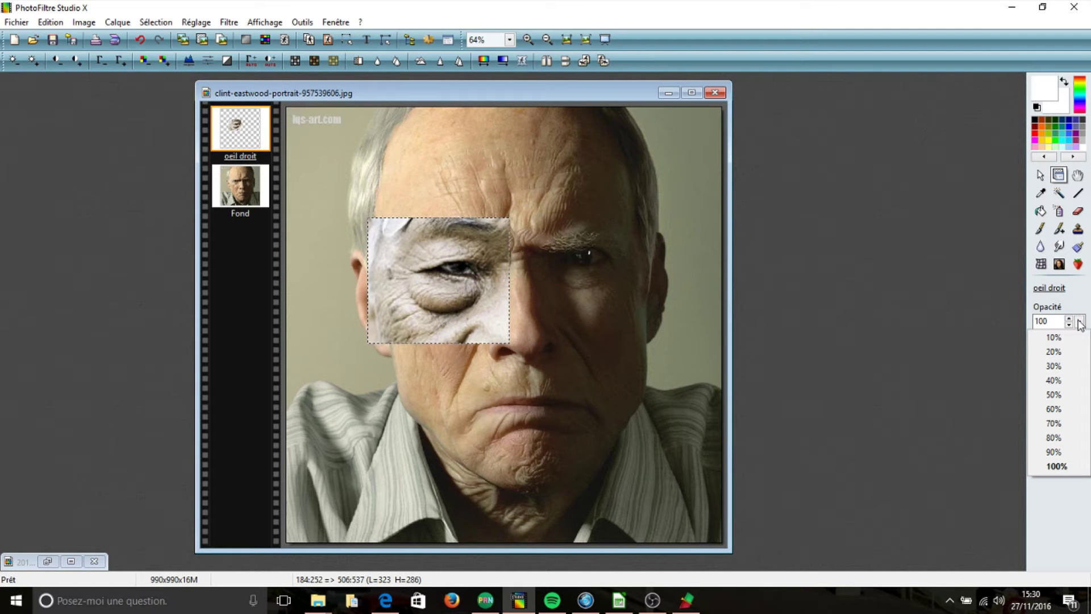
{"action": "left_click", "coordinate": [1054, 397]}
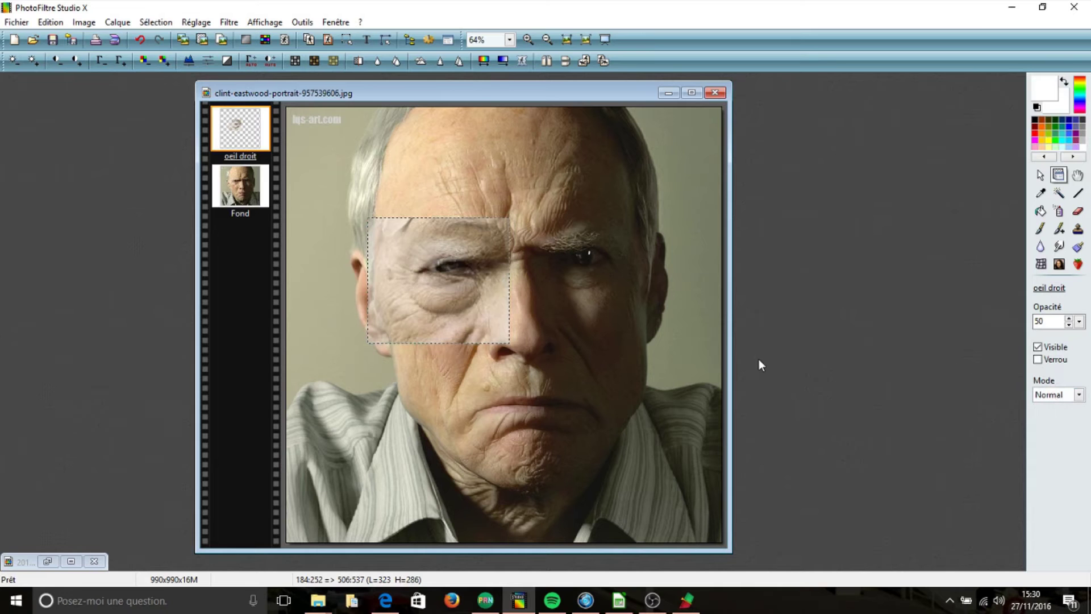
{"action": "mouse_move", "coordinate": [485, 315]}
{"action": "left_mouse_down"}
{"action": "mouse_move", "coordinate": [480, 329]}
{"action": "mouse_move", "coordinate": [447, 336]}
{"action": "mouse_move", "coordinate": [442, 308]}
{"action": "mouse_move", "coordinate": [463, 298]}
{"action": "mouse_move", "coordinate": [476, 310]}
{"action": "left_mouse_up"}
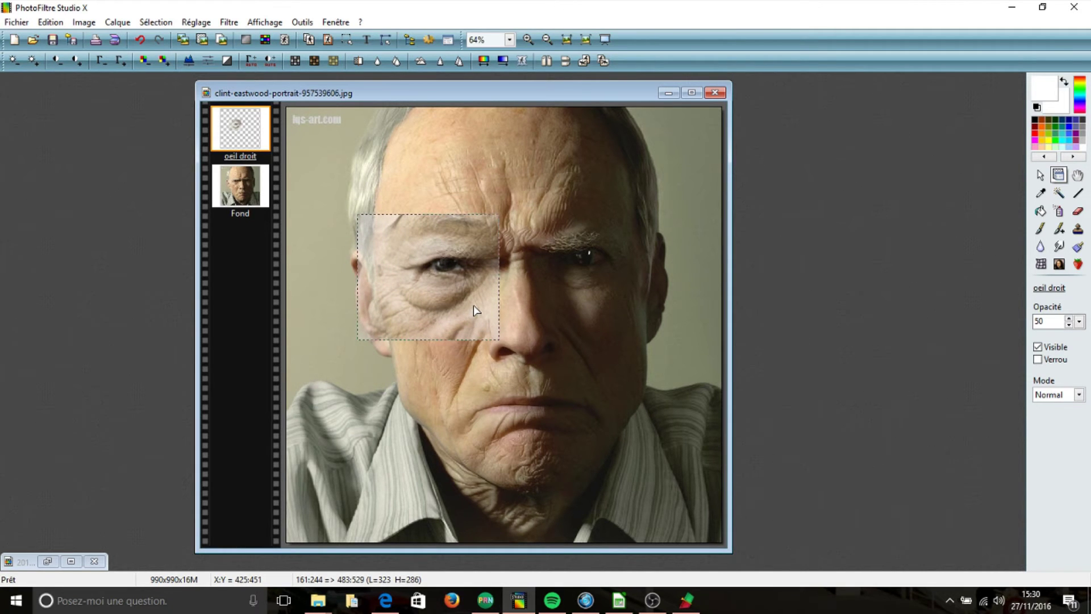
{"action": "left_click_drag", "start_coordinate": [476, 310], "coordinate": [476, 329]}
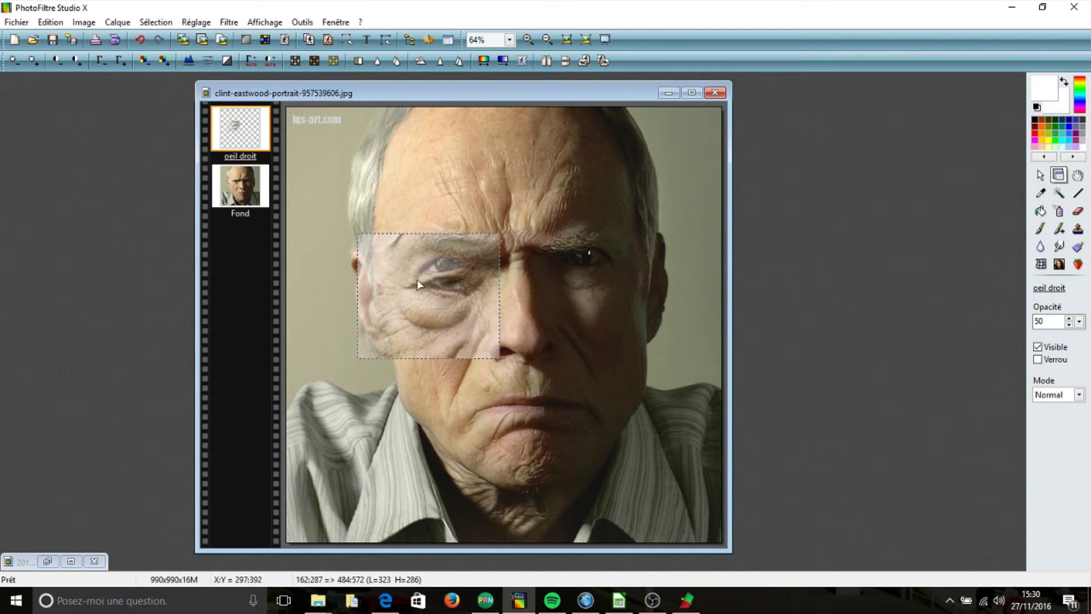
Rotate the oeil droit layer by -15.30° with a parameterized transformation and realign it over the portrait's eye.
{"action": "right_click", "coordinate": [463, 285]}
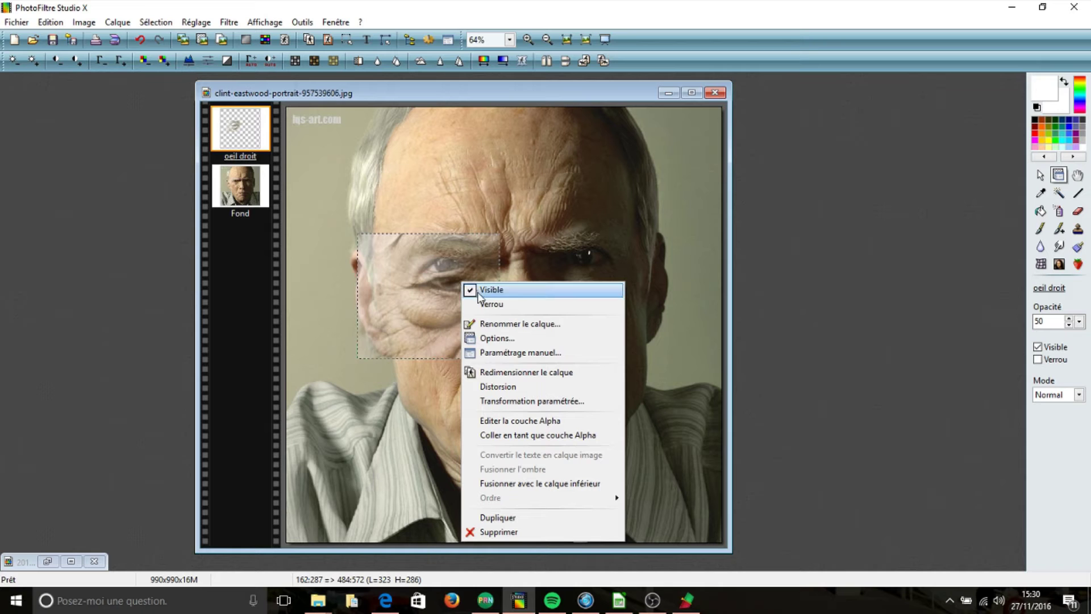
{"action": "left_click", "coordinate": [500, 400]}
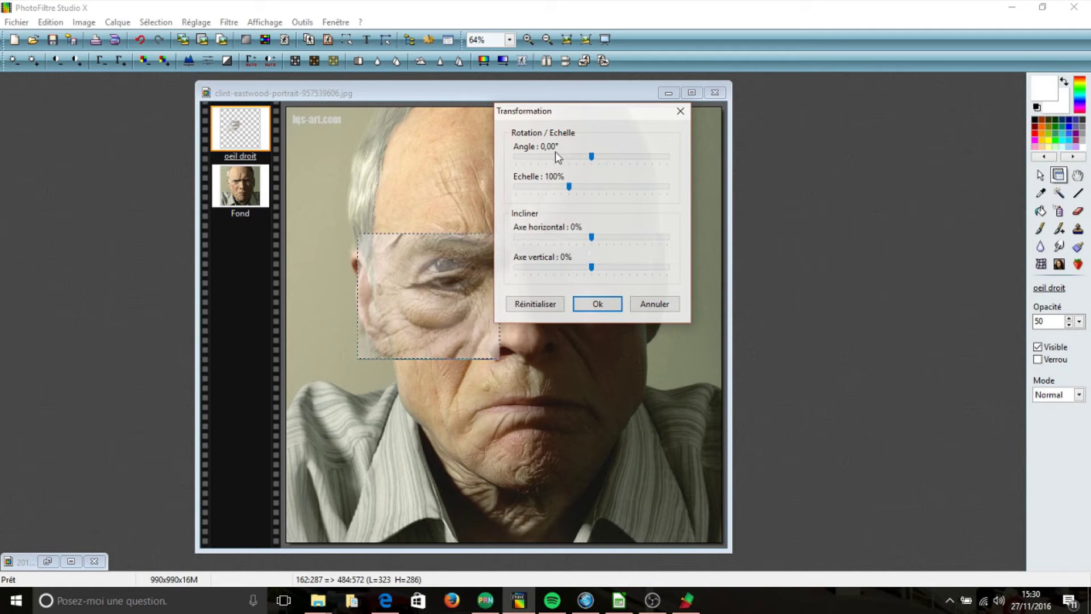
{"action": "left_click", "coordinate": [592, 156]}
{"action": "left_click_drag", "start_coordinate": [592, 156], "coordinate": [580, 157]}
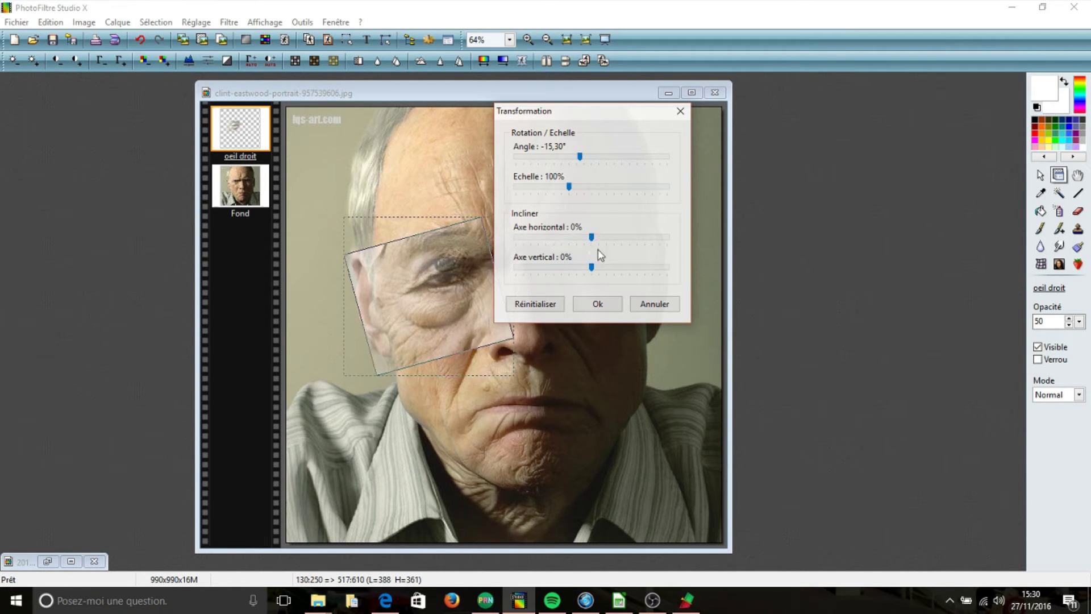
{"action": "left_click", "coordinate": [607, 306]}
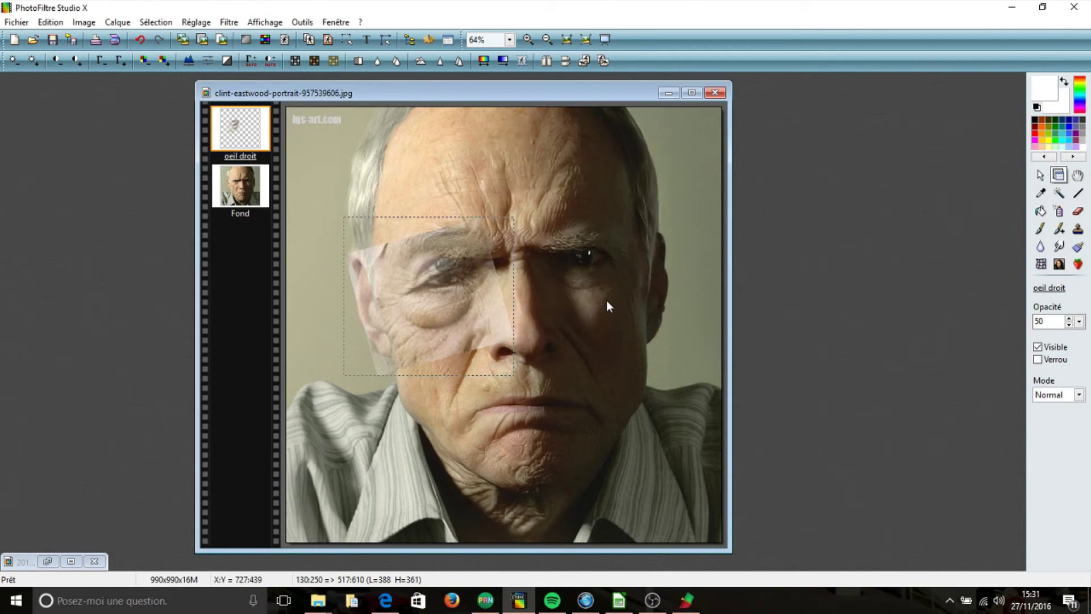
{"action": "left_click_drag", "start_coordinate": [472, 291], "coordinate": [475, 278]}
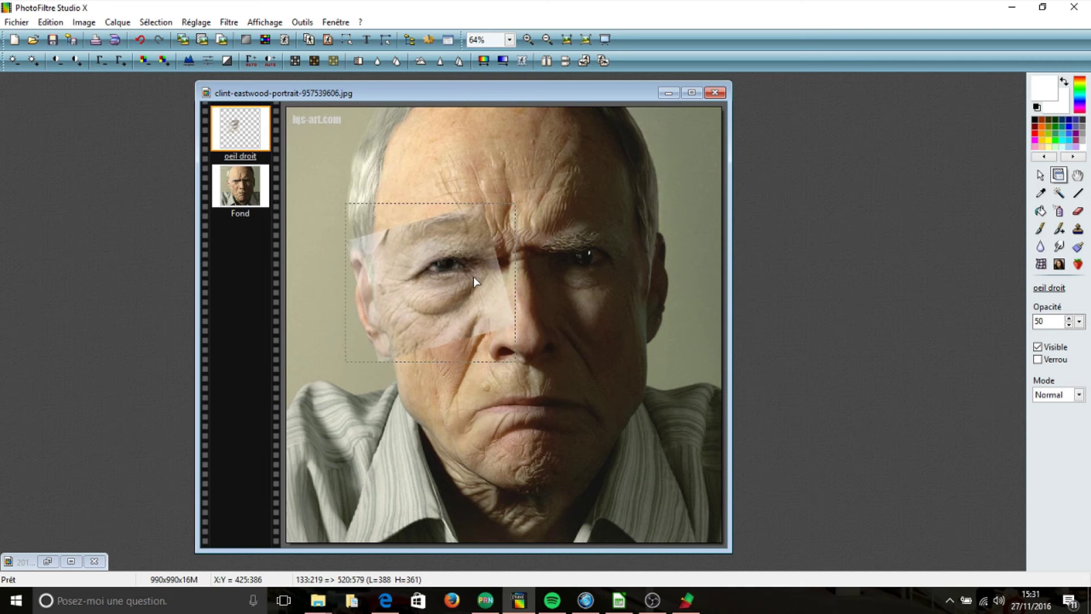
{"action": "mouse_move", "coordinate": [473, 277]}
{"action": "left_mouse_down"}
{"action": "mouse_move", "coordinate": [480, 281]}
{"action": "mouse_move", "coordinate": [465, 287]}
{"action": "left_mouse_up"}
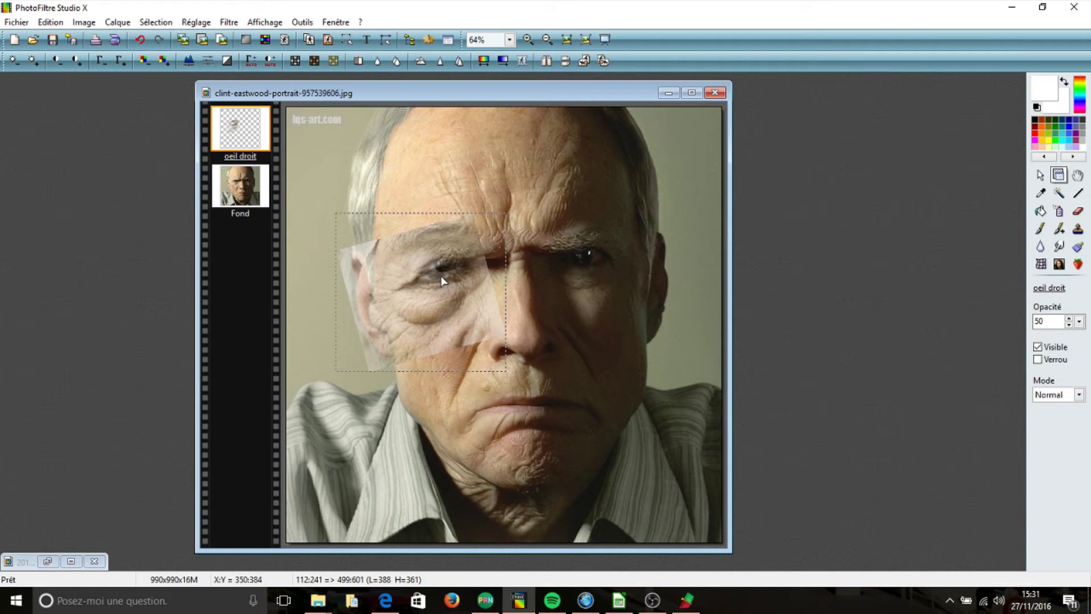
Enlarge the oeil droit layer proportionally to about 436 × 406 px and validate the resizing.
{"action": "right_click", "coordinate": [442, 280]}
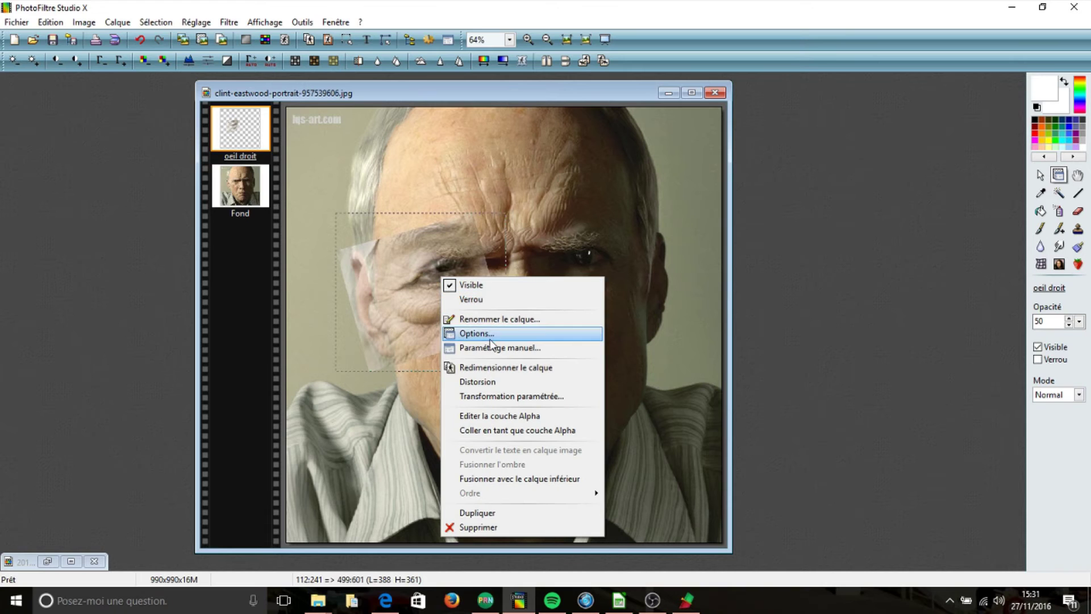
{"action": "left_click", "coordinate": [493, 368]}
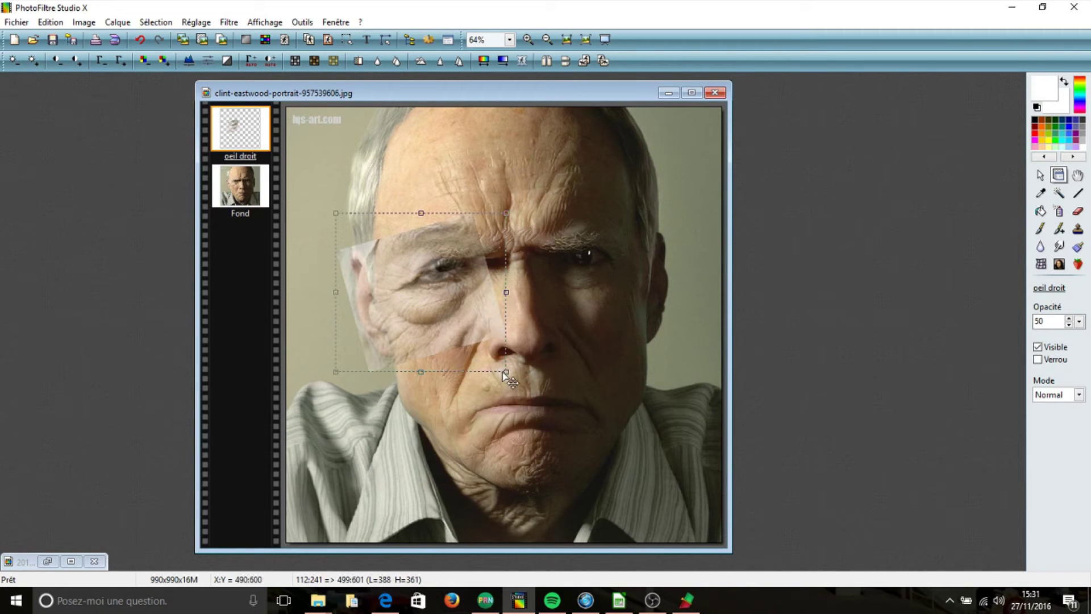
{"action": "left_click_drag", "start_coordinate": [506, 372], "coordinate": [527, 393]}
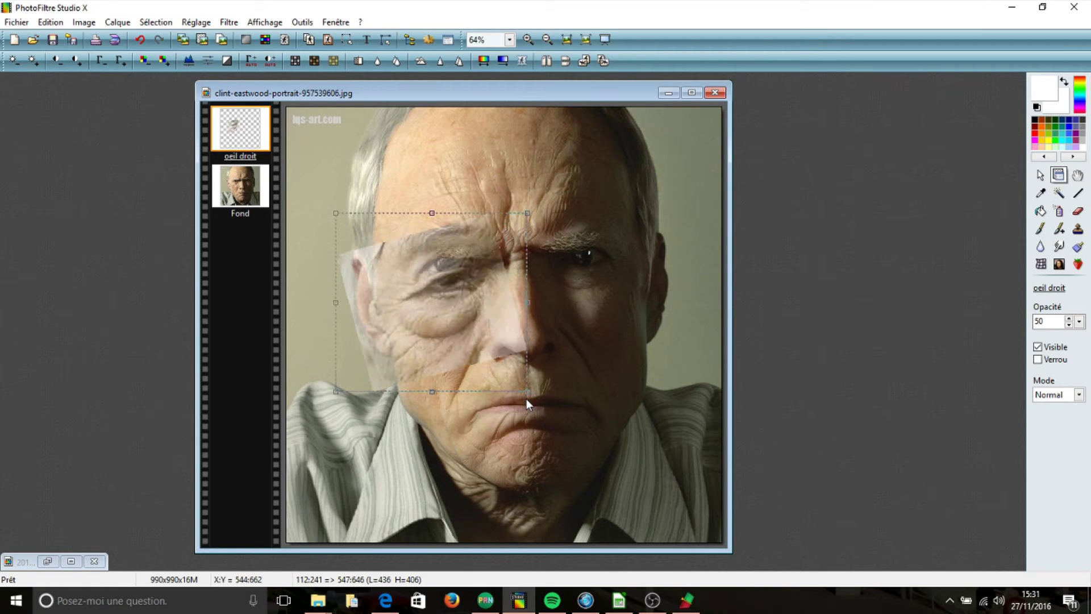
{"action": "right_click", "coordinate": [475, 305]}
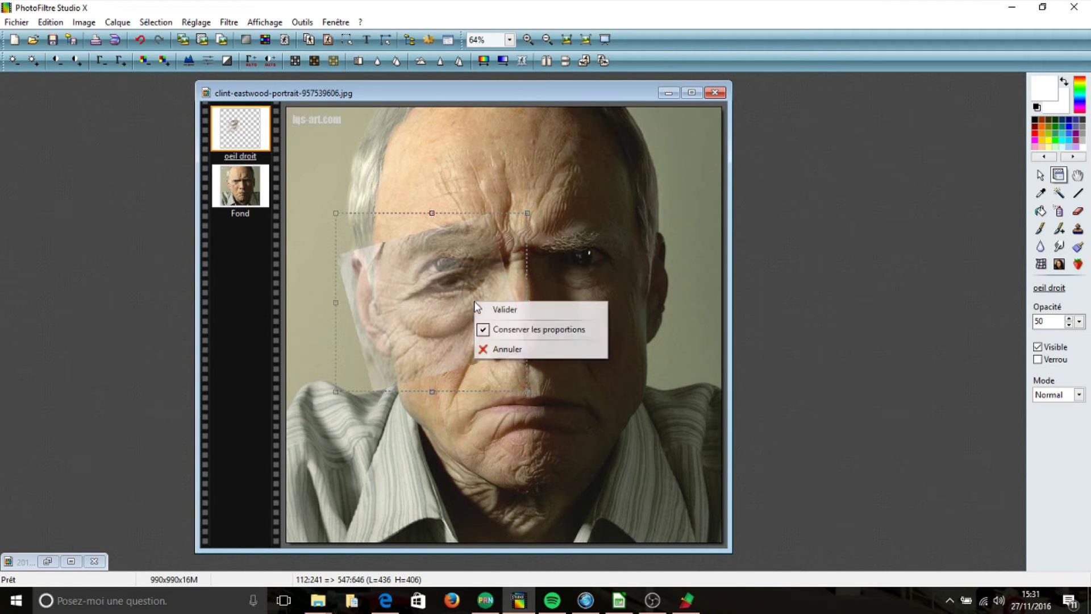
{"action": "left_click", "coordinate": [497, 310]}
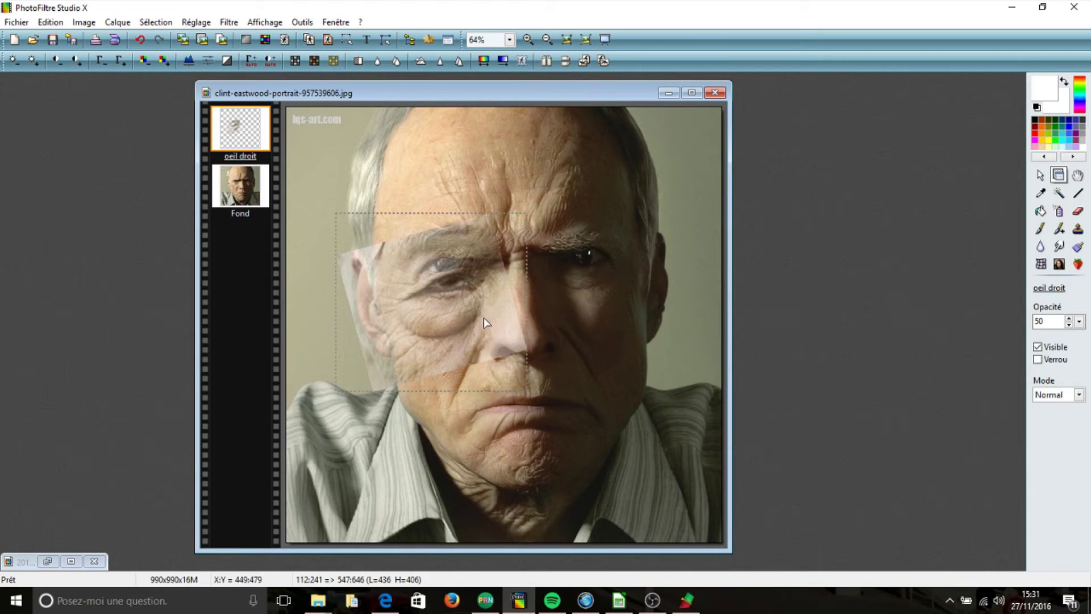
Realign the enlarged eye layer slightly up and outward over the portrait's eye and set its opacity to 100%.
{"action": "left_click_drag", "start_coordinate": [475, 316], "coordinate": [469, 301]}
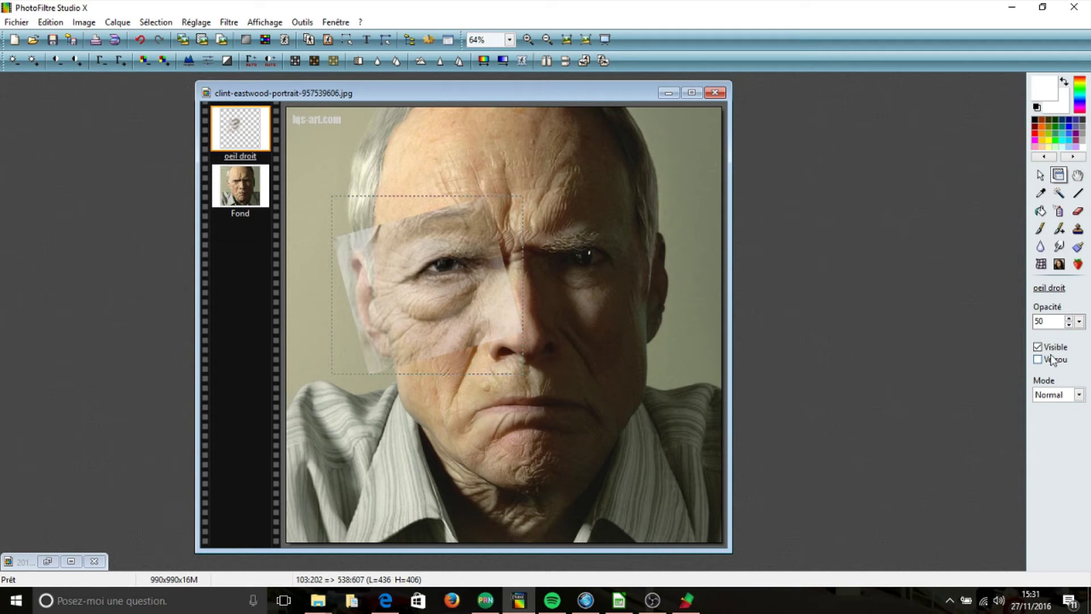
{"action": "left_click", "coordinate": [1079, 322]}
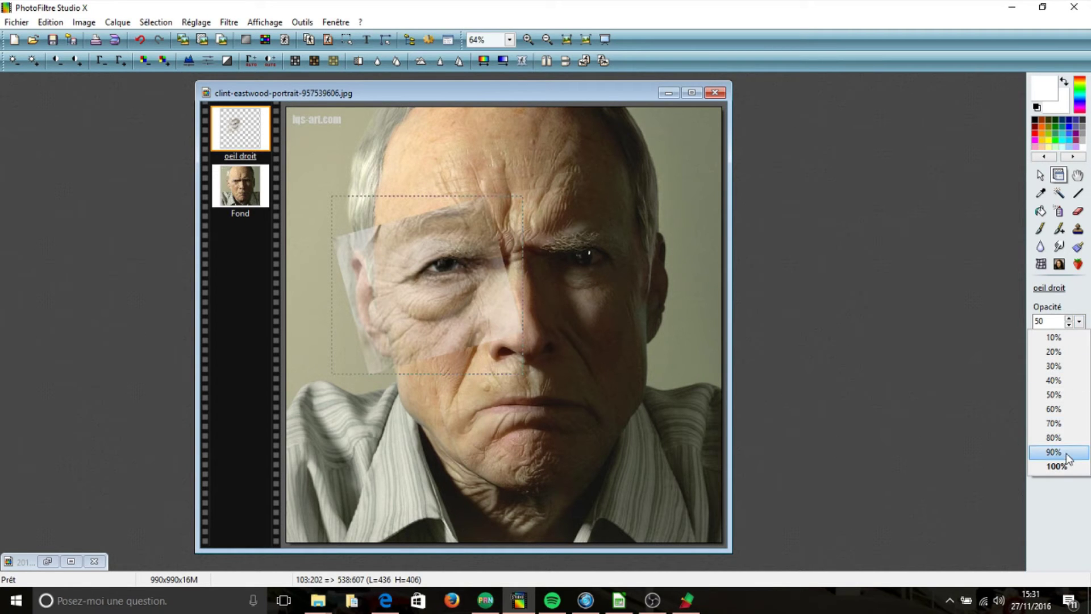
{"action": "left_click", "coordinate": [1055, 466]}
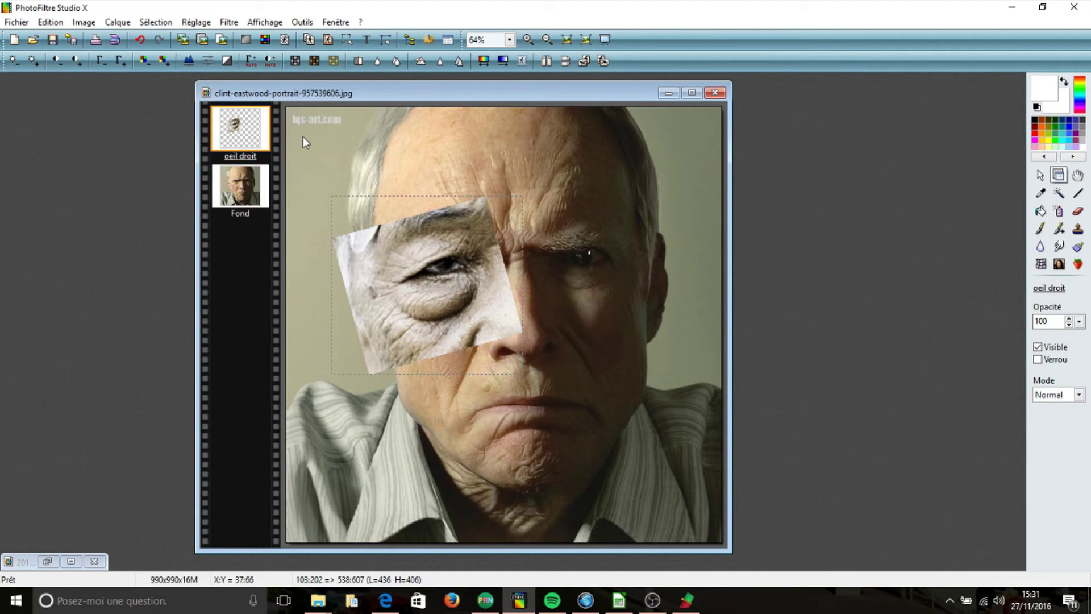
Adjust the eye layer's hue to -1° and saturation to 92%, and slightly increase its red to approach the portrait's skin tone.
{"action": "left_click", "coordinate": [197, 23]}
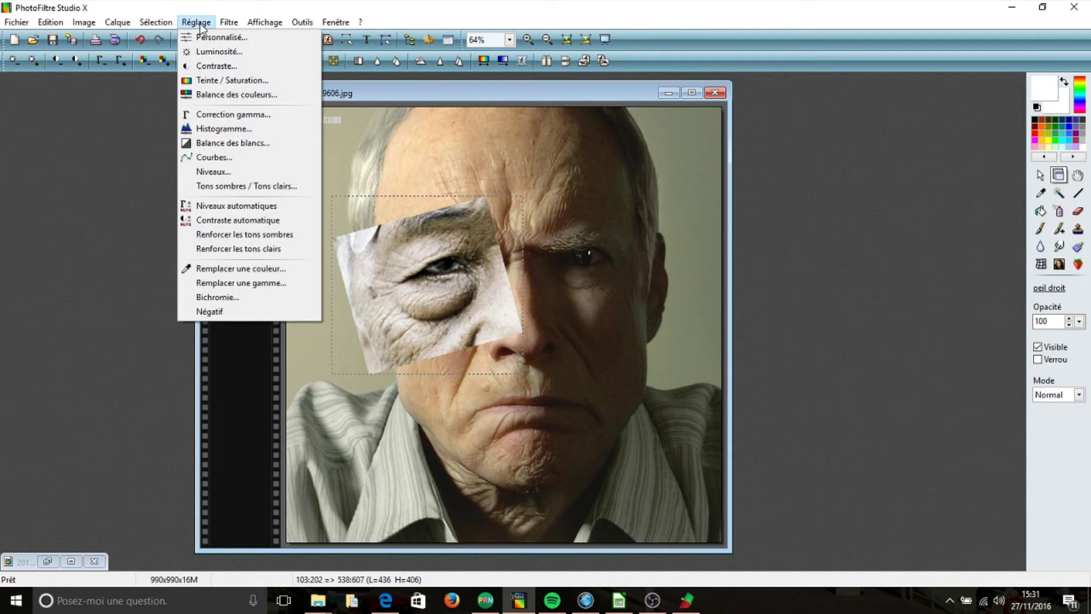
{"action": "left_click", "coordinate": [221, 83]}
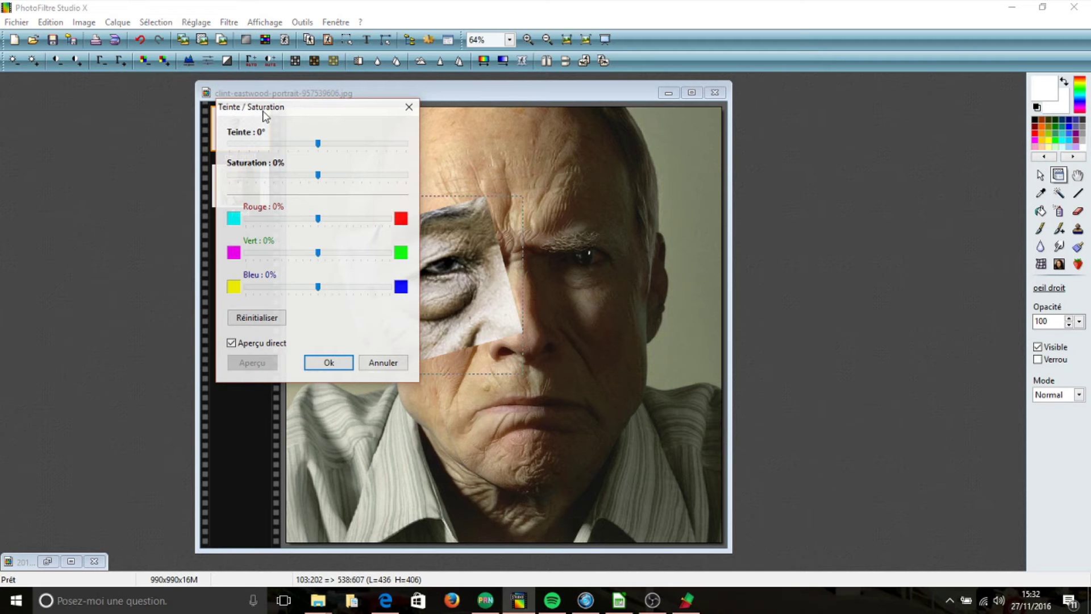
{"action": "left_click_drag", "start_coordinate": [265, 115], "coordinate": [570, 133]}
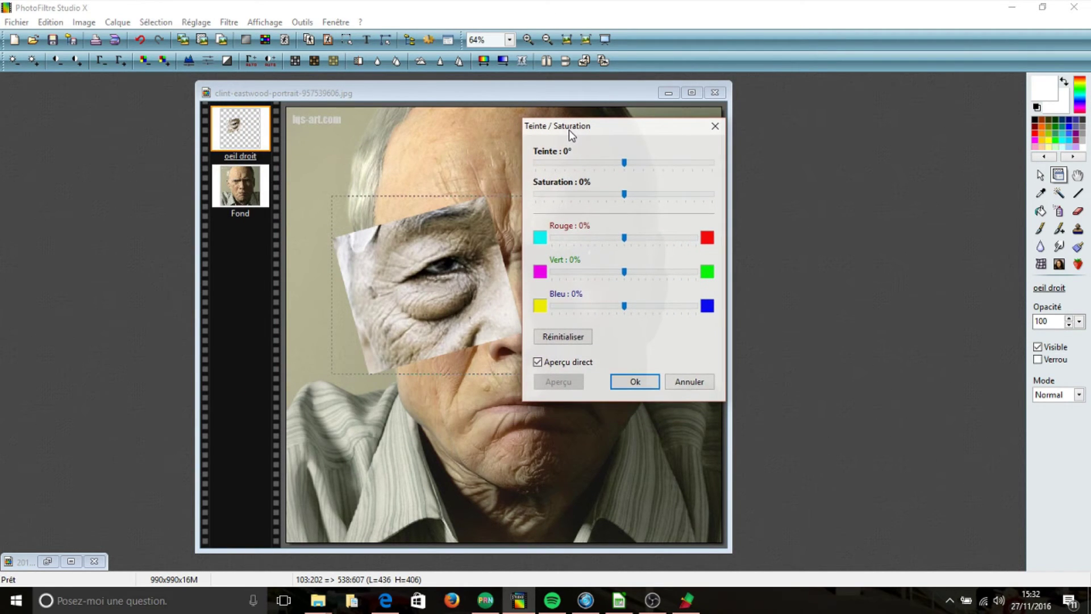
{"action": "mouse_move", "coordinate": [624, 164]}
{"action": "left_mouse_down"}
{"action": "mouse_move", "coordinate": [544, 163]}
{"action": "mouse_move", "coordinate": [703, 170]}
{"action": "mouse_move", "coordinate": [624, 166]}
{"action": "left_mouse_up"}
{"action": "left_click_drag", "start_coordinate": [627, 198], "coordinate": [703, 198]}
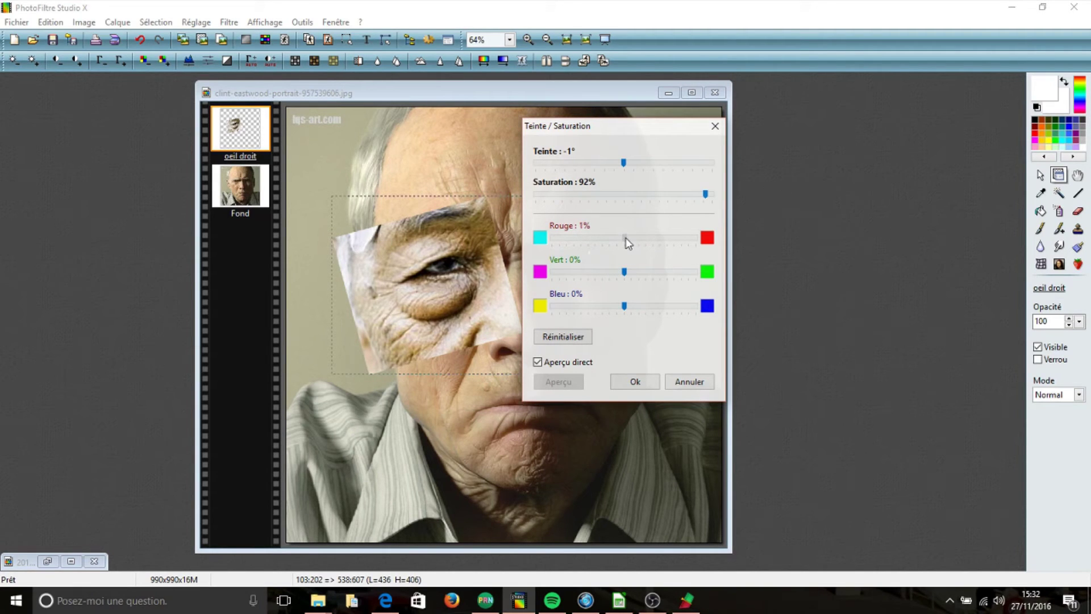
{"action": "left_click_drag", "start_coordinate": [632, 243], "coordinate": [636, 243]}
{"action": "left_click", "coordinate": [632, 382]}
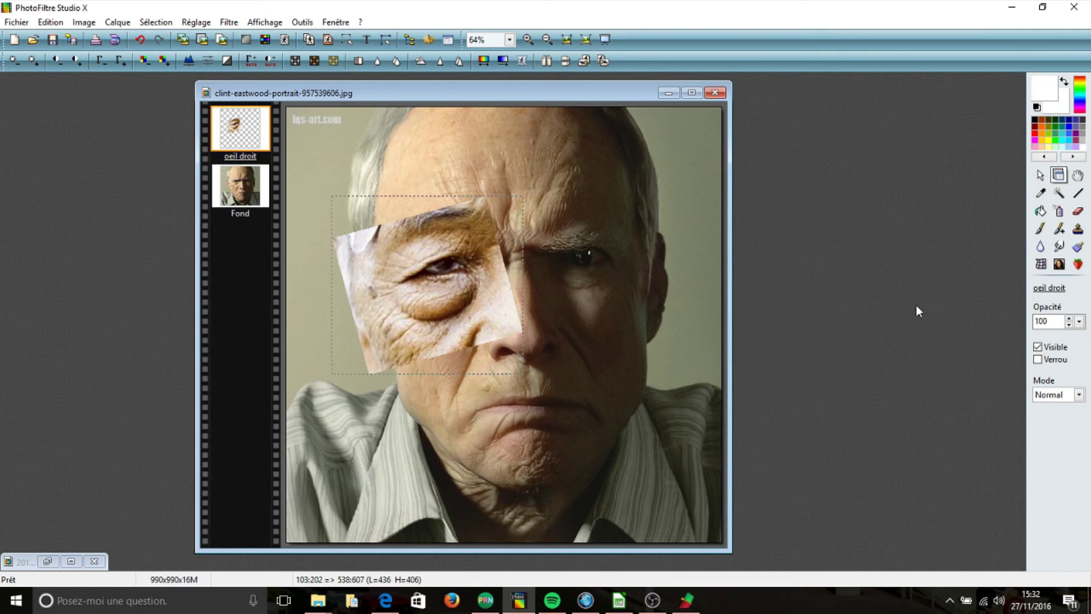
Choose the Eraser with the soft-edged round brush and set its size to 50.
{"action": "left_click", "coordinate": [1079, 211]}
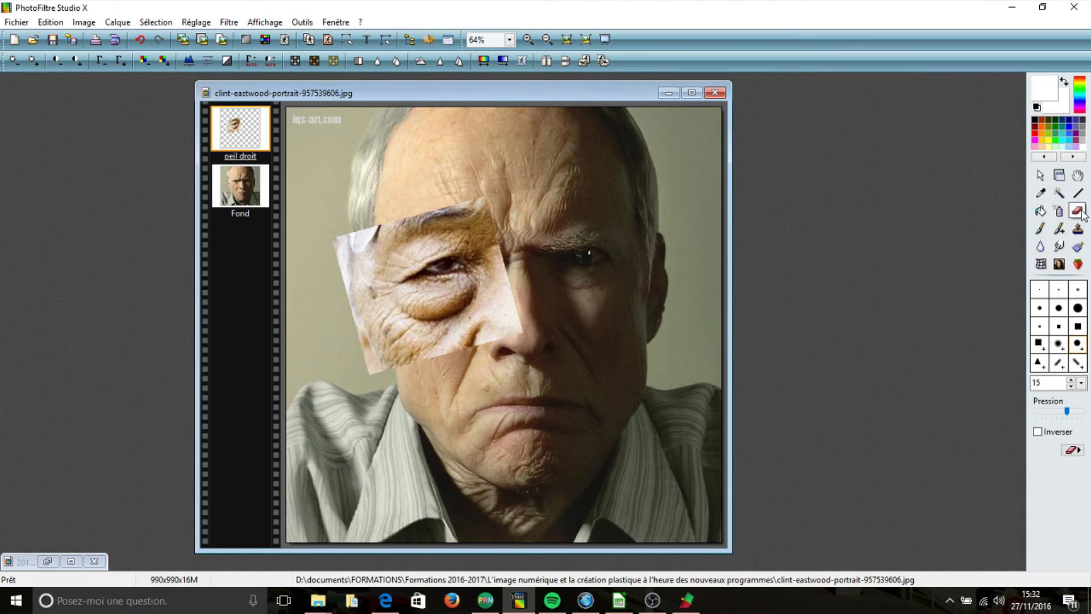
{"action": "left_click", "coordinate": [1076, 343]}
{"action": "left_click", "coordinate": [1078, 327]}
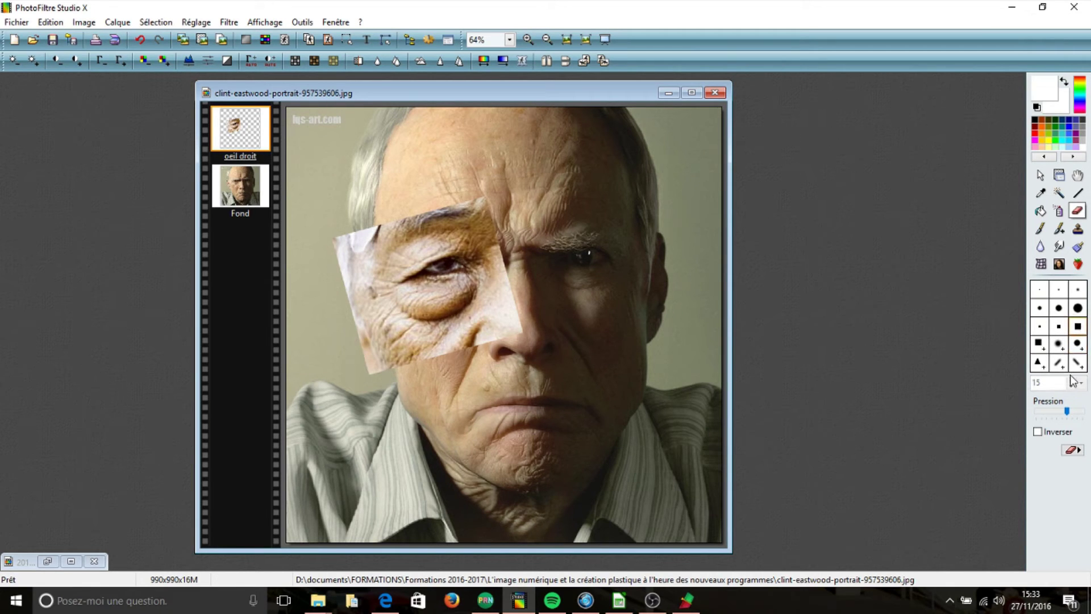
{"action": "left_click", "coordinate": [1077, 345]}
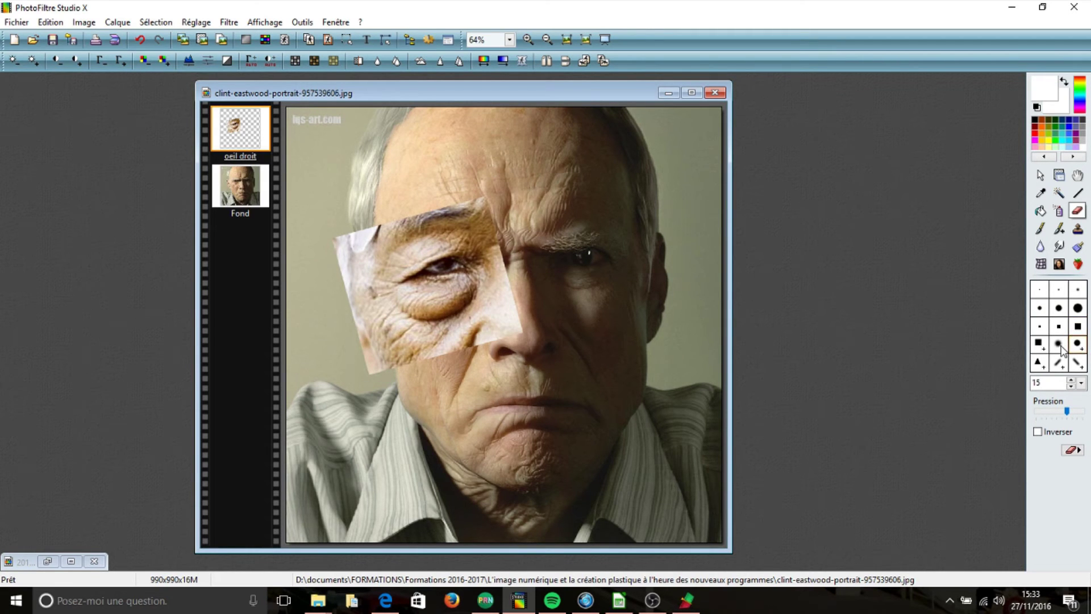
{"action": "left_click", "coordinate": [1060, 345]}
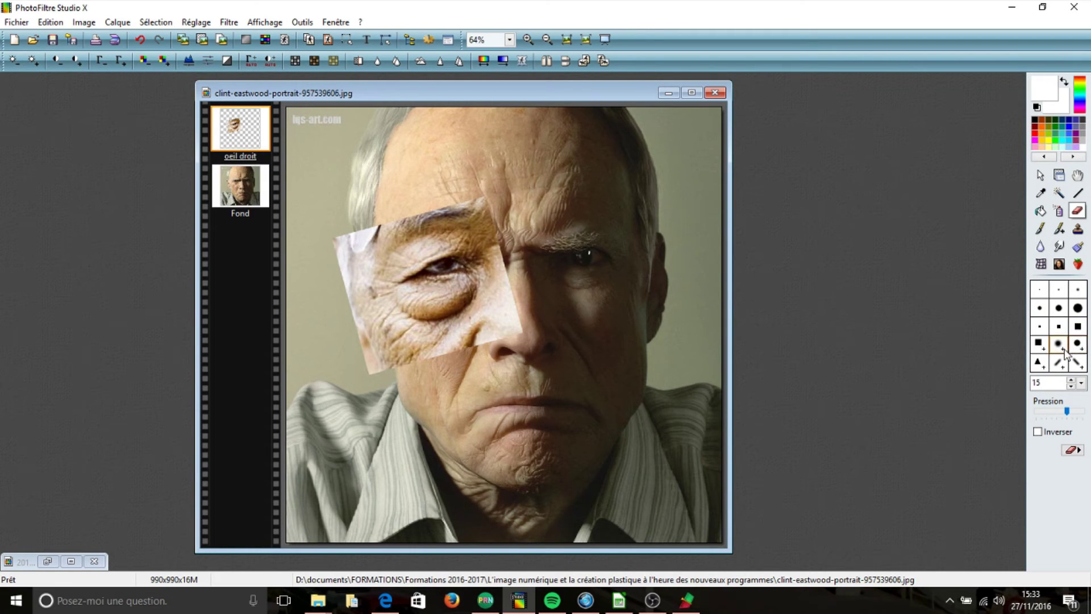
{"action": "left_click", "coordinate": [1081, 384]}
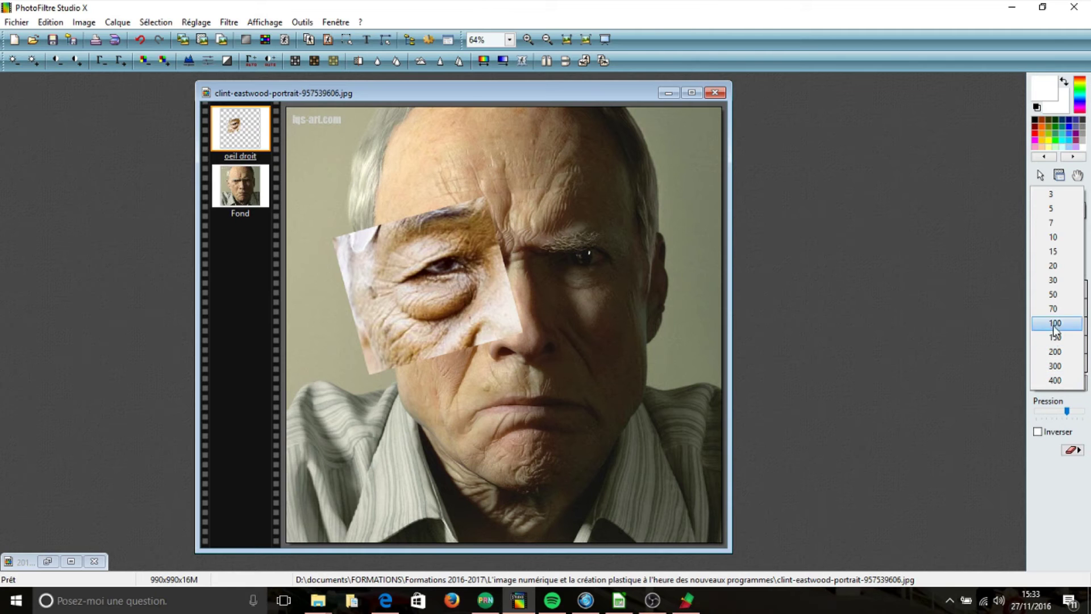
{"action": "left_click", "coordinate": [1055, 296]}
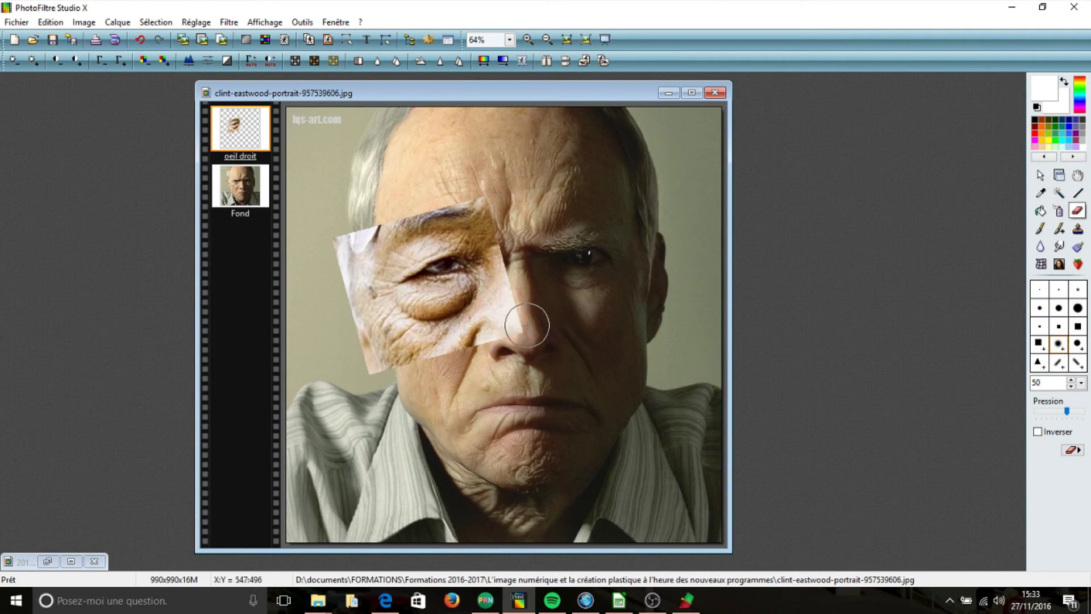
Undo the trial erasure, lower the eraser's pressure to a very light setting and test it below the eye.
{"action": "key", "text": "ctrl+z"}
{"action": "left_click", "coordinate": [1040, 412]}
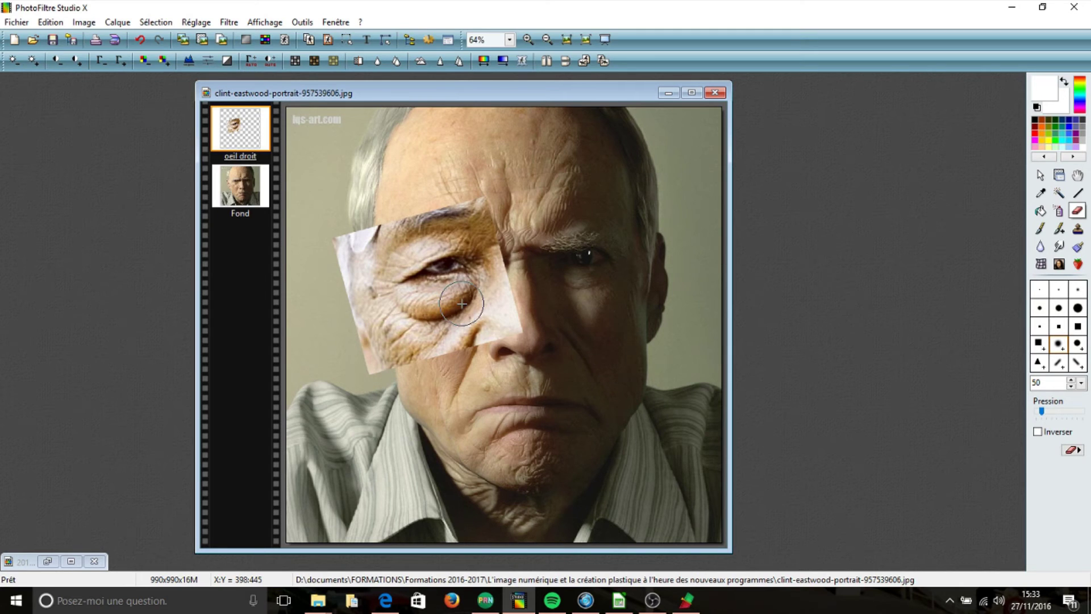
{"action": "left_click_drag", "start_coordinate": [470, 336], "coordinate": [475, 349]}
Nudge the oeil droit layer slightly down and toward the nose over the portrait's eye.
{"action": "left_click", "coordinate": [1058, 176]}
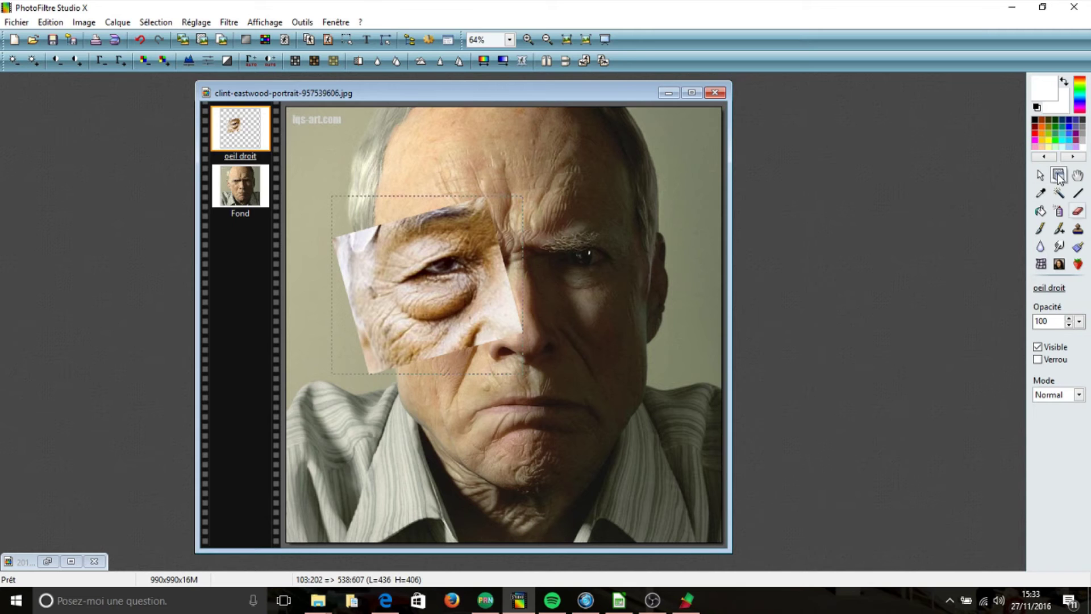
{"action": "left_click_drag", "start_coordinate": [490, 295], "coordinate": [494, 298]}
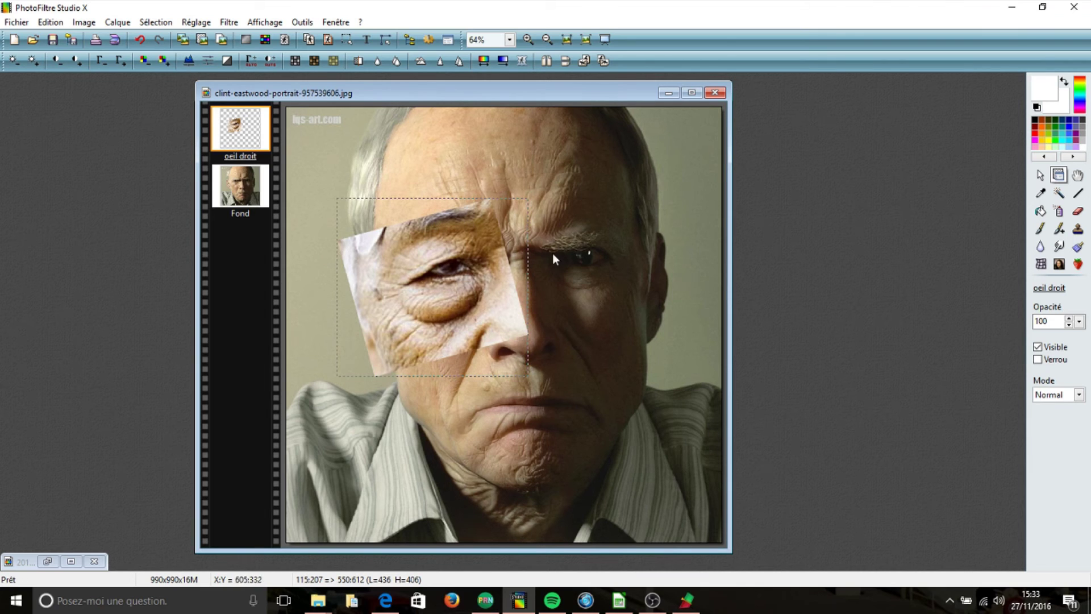
{"action": "left_click_drag", "start_coordinate": [474, 214], "coordinate": [473, 216]}
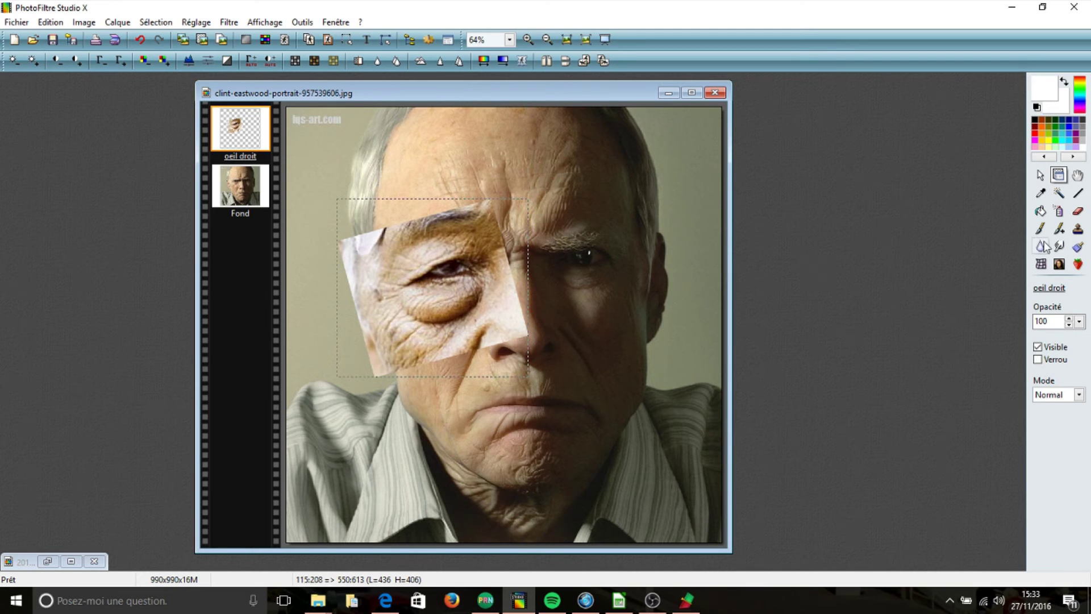
Erase the oeil droit layer's edges, eyebrow and surrounding skin with the soft brush, keeping only the eye and its under-eye bag.
{"action": "left_click", "coordinate": [1077, 211]}
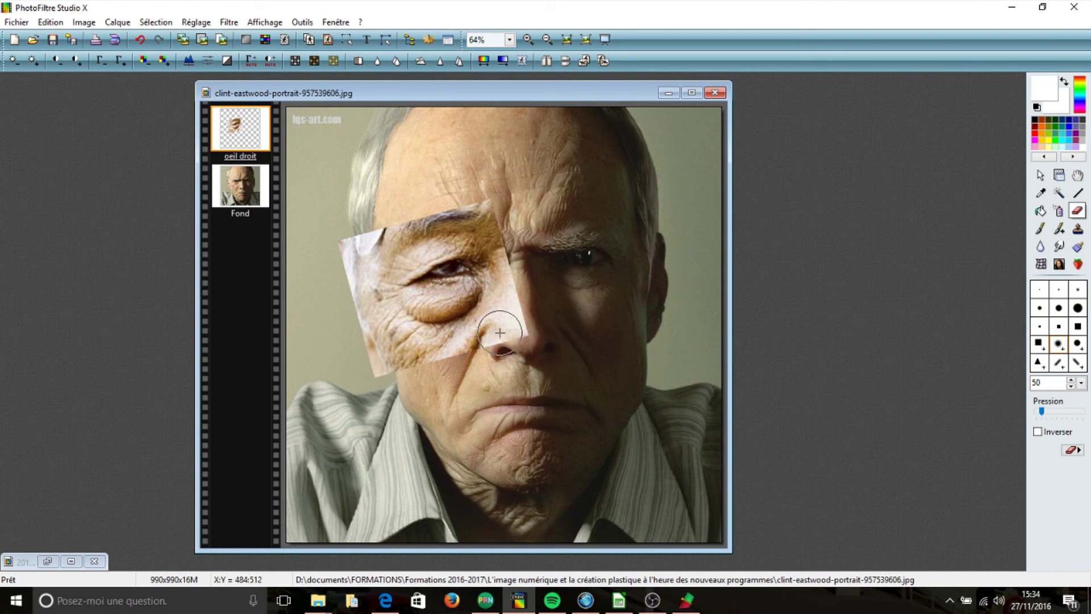
{"action": "mouse_move", "coordinate": [513, 333]}
{"action": "left_mouse_down"}
{"action": "mouse_move", "coordinate": [504, 369]}
{"action": "mouse_move", "coordinate": [534, 293]}
{"action": "mouse_move", "coordinate": [502, 353]}
{"action": "mouse_move", "coordinate": [522, 283]}
{"action": "mouse_move", "coordinate": [494, 356]}
{"action": "mouse_move", "coordinate": [528, 269]}
{"action": "mouse_move", "coordinate": [519, 301]}
{"action": "mouse_move", "coordinate": [517, 281]}
{"action": "mouse_move", "coordinate": [519, 313]}
{"action": "mouse_move", "coordinate": [501, 214]}
{"action": "mouse_move", "coordinate": [510, 237]}
{"action": "mouse_move", "coordinate": [475, 210]}
{"action": "left_mouse_up"}
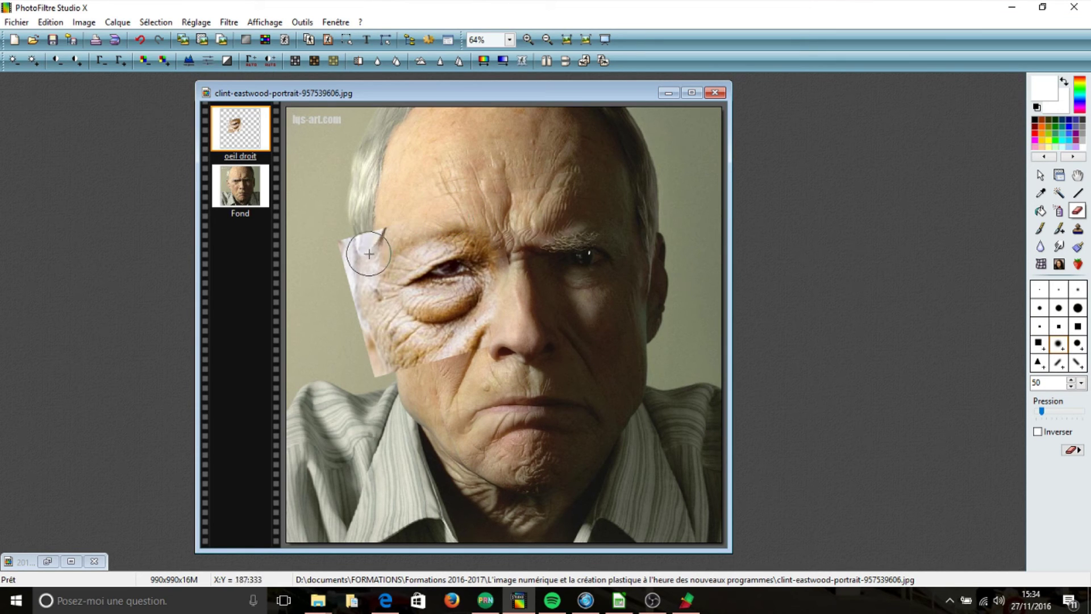
{"action": "mouse_move", "coordinate": [390, 227]}
{"action": "left_mouse_down"}
{"action": "mouse_move", "coordinate": [356, 243]}
{"action": "mouse_move", "coordinate": [347, 225]}
{"action": "mouse_move", "coordinate": [354, 262]}
{"action": "mouse_move", "coordinate": [361, 229]}
{"action": "mouse_move", "coordinate": [364, 348]}
{"action": "mouse_move", "coordinate": [365, 324]}
{"action": "mouse_move", "coordinate": [395, 359]}
{"action": "mouse_move", "coordinate": [379, 314]}
{"action": "mouse_move", "coordinate": [390, 248]}
{"action": "mouse_move", "coordinate": [407, 234]}
{"action": "mouse_move", "coordinate": [364, 276]}
{"action": "mouse_move", "coordinate": [364, 325]}
{"action": "mouse_move", "coordinate": [383, 355]}
{"action": "mouse_move", "coordinate": [430, 361]}
{"action": "mouse_move", "coordinate": [386, 315]}
{"action": "mouse_move", "coordinate": [389, 340]}
{"action": "mouse_move", "coordinate": [440, 348]}
{"action": "mouse_move", "coordinate": [433, 363]}
{"action": "mouse_move", "coordinate": [490, 346]}
{"action": "mouse_move", "coordinate": [478, 343]}
{"action": "mouse_move", "coordinate": [519, 298]}
{"action": "mouse_move", "coordinate": [483, 339]}
{"action": "mouse_move", "coordinate": [422, 341]}
{"action": "mouse_move", "coordinate": [482, 344]}
{"action": "mouse_move", "coordinate": [498, 318]}
{"action": "mouse_move", "coordinate": [466, 342]}
{"action": "mouse_move", "coordinate": [434, 414]}
{"action": "mouse_move", "coordinate": [375, 293]}
{"action": "mouse_move", "coordinate": [449, 344]}
{"action": "mouse_move", "coordinate": [433, 414]}
{"action": "mouse_move", "coordinate": [383, 246]}
{"action": "mouse_move", "coordinate": [370, 284]}
{"action": "mouse_move", "coordinate": [370, 305]}
{"action": "mouse_move", "coordinate": [385, 244]}
{"action": "mouse_move", "coordinate": [417, 228]}
{"action": "mouse_move", "coordinate": [394, 237]}
{"action": "mouse_move", "coordinate": [472, 222]}
{"action": "mouse_move", "coordinate": [496, 240]}
{"action": "mouse_move", "coordinate": [504, 278]}
{"action": "mouse_move", "coordinate": [480, 244]}
{"action": "mouse_move", "coordinate": [501, 296]}
{"action": "mouse_move", "coordinate": [460, 219]}
{"action": "mouse_move", "coordinate": [419, 233]}
{"action": "mouse_move", "coordinate": [437, 223]}
{"action": "mouse_move", "coordinate": [398, 261]}
{"action": "mouse_move", "coordinate": [490, 232]}
{"action": "left_mouse_up"}
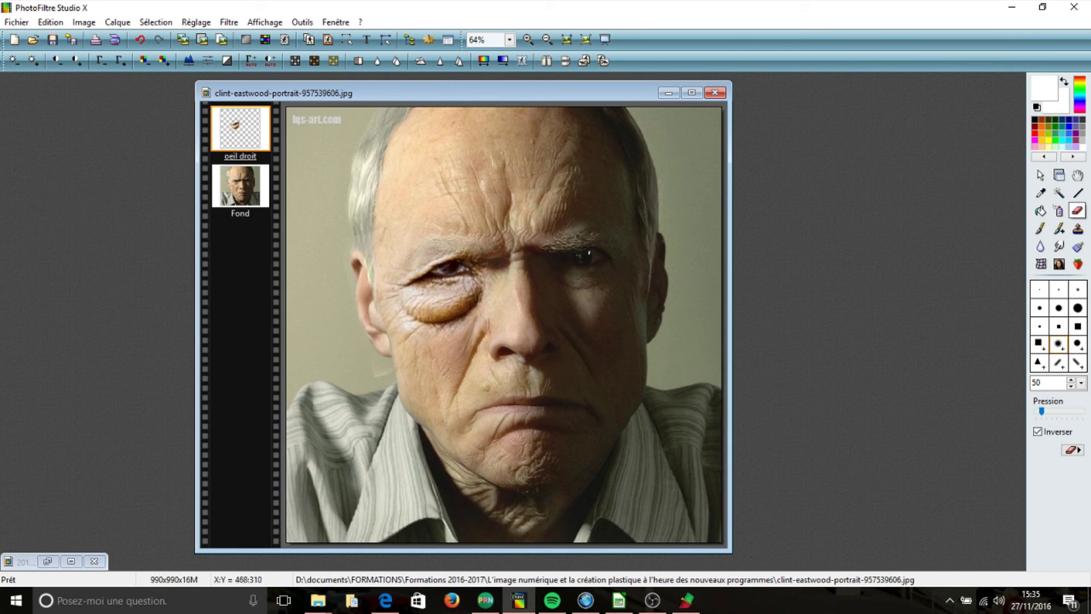
Try restoring the pasted eyebrow with the inverted eraser, turn inversion off, and erase the eyebrow while softening the under-eye bag.
{"action": "mouse_move", "coordinate": [448, 243]}
{"action": "left_mouse_down"}
{"action": "mouse_move", "coordinate": [422, 233]}
{"action": "mouse_move", "coordinate": [446, 225]}
{"action": "mouse_move", "coordinate": [417, 244]}
{"action": "mouse_move", "coordinate": [472, 218]}
{"action": "left_mouse_up"}
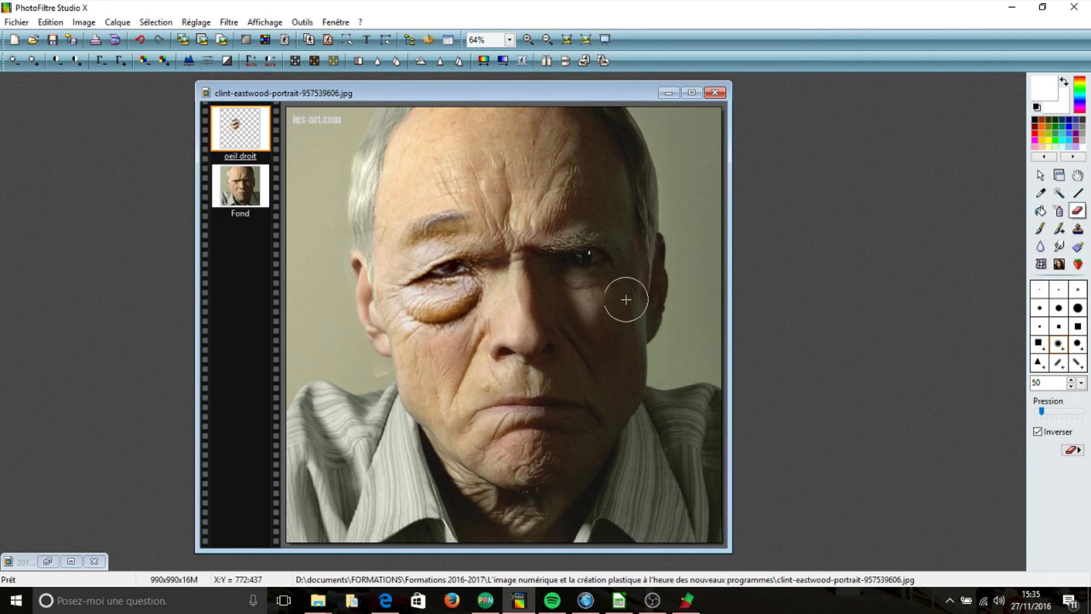
{"action": "left_click", "coordinate": [1038, 432]}
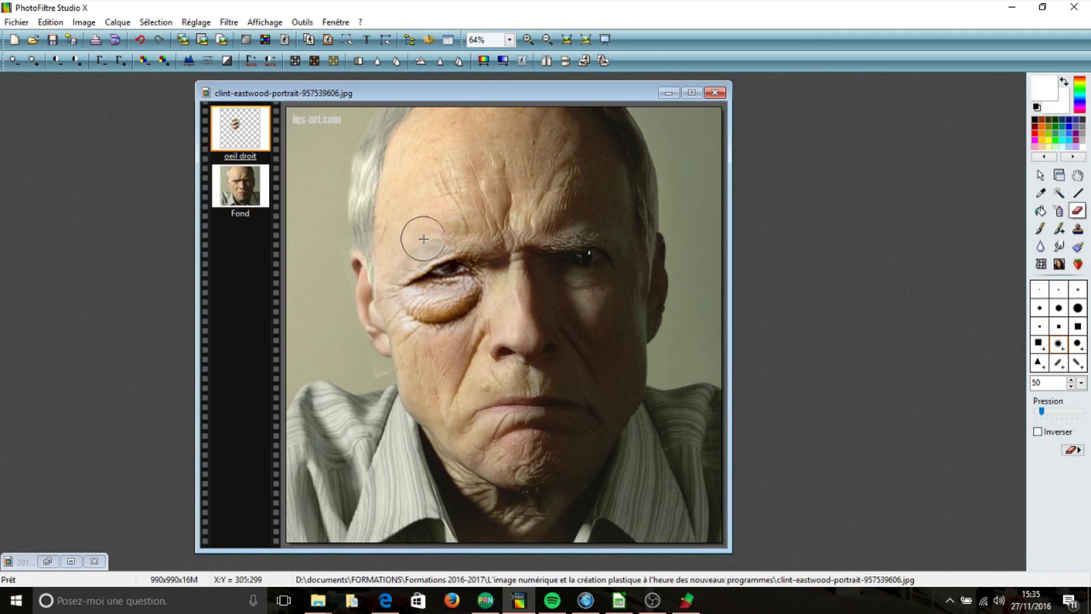
{"action": "mouse_move", "coordinate": [512, 327]}
{"action": "left_mouse_down"}
{"action": "mouse_move", "coordinate": [488, 318]}
{"action": "mouse_move", "coordinate": [395, 335]}
{"action": "mouse_move", "coordinate": [568, 276]}
{"action": "left_mouse_up"}
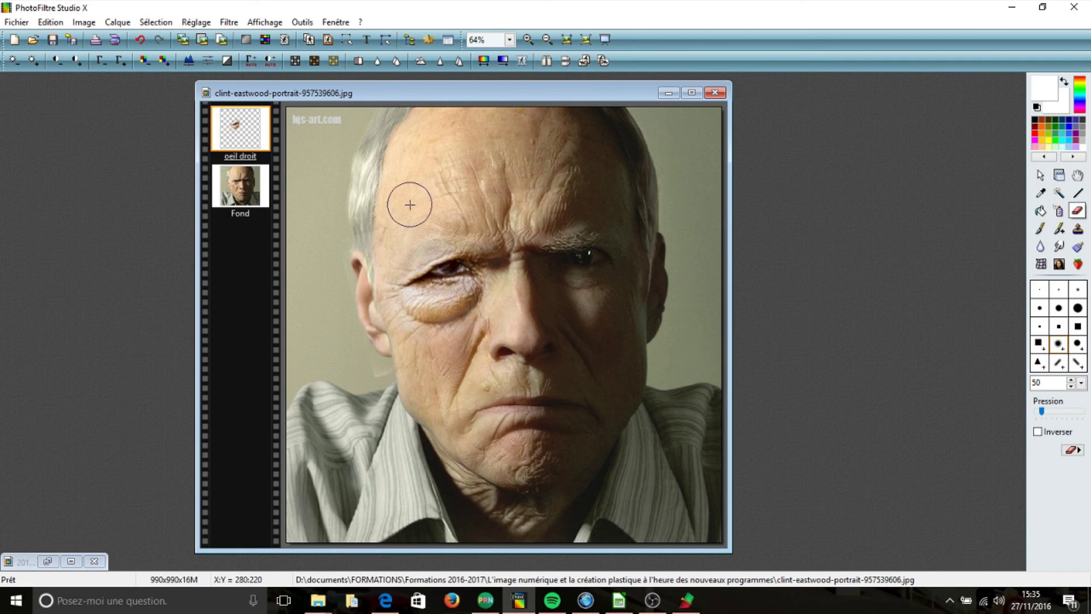
Try merging the oeil droit layer with the layer below, preview the image full screen, and undo the merge.
{"action": "right_click", "coordinate": [237, 123]}
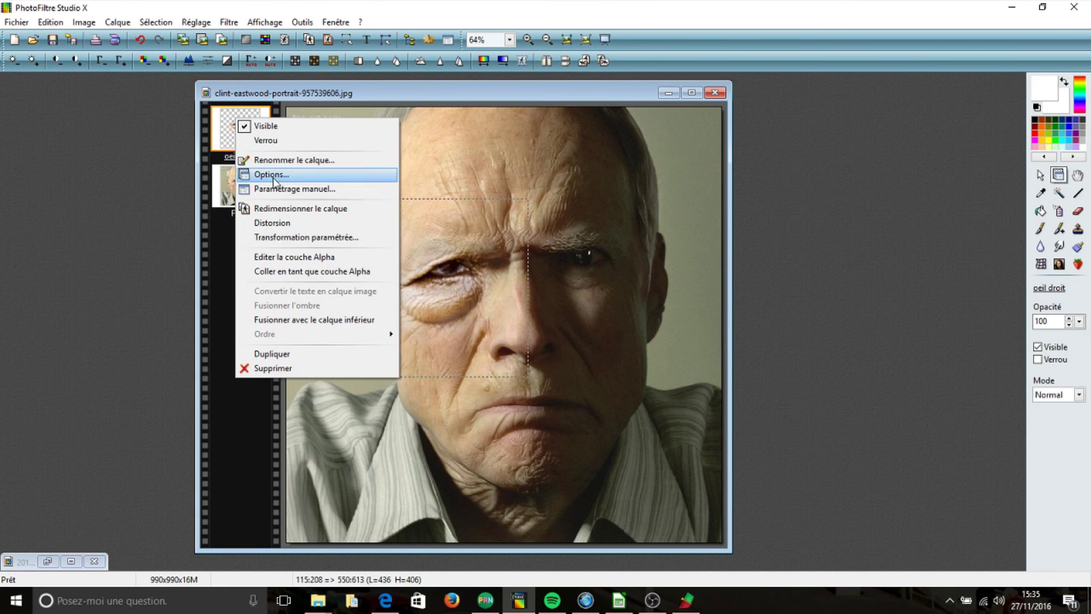
{"action": "left_click", "coordinate": [301, 328]}
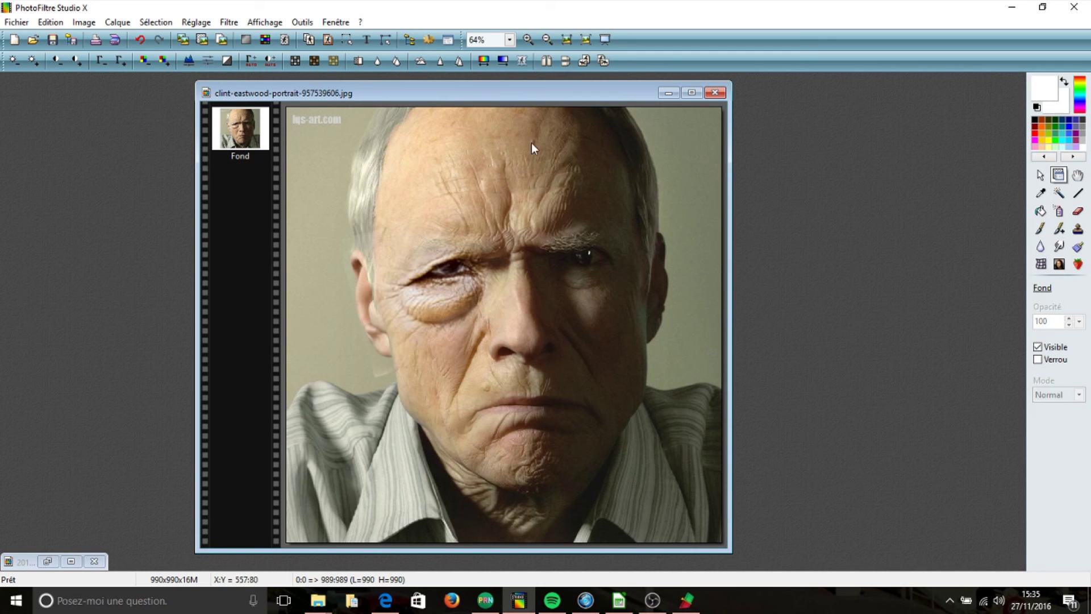
{"action": "left_click", "coordinate": [604, 41]}
{"action": "left_click", "coordinate": [138, 41]}
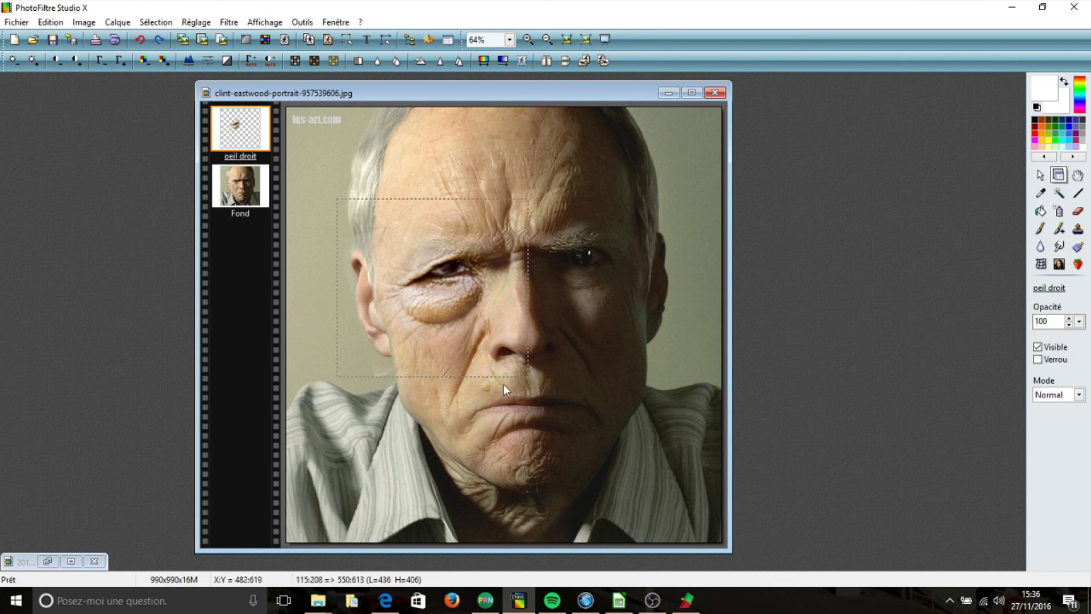
Raise the eraser's pressure to a medium setting, clean up the faint layer edge below the ear, and preview the portrait full screen.
{"action": "left_click", "coordinate": [1078, 210]}
{"action": "left_click", "coordinate": [1079, 385]}
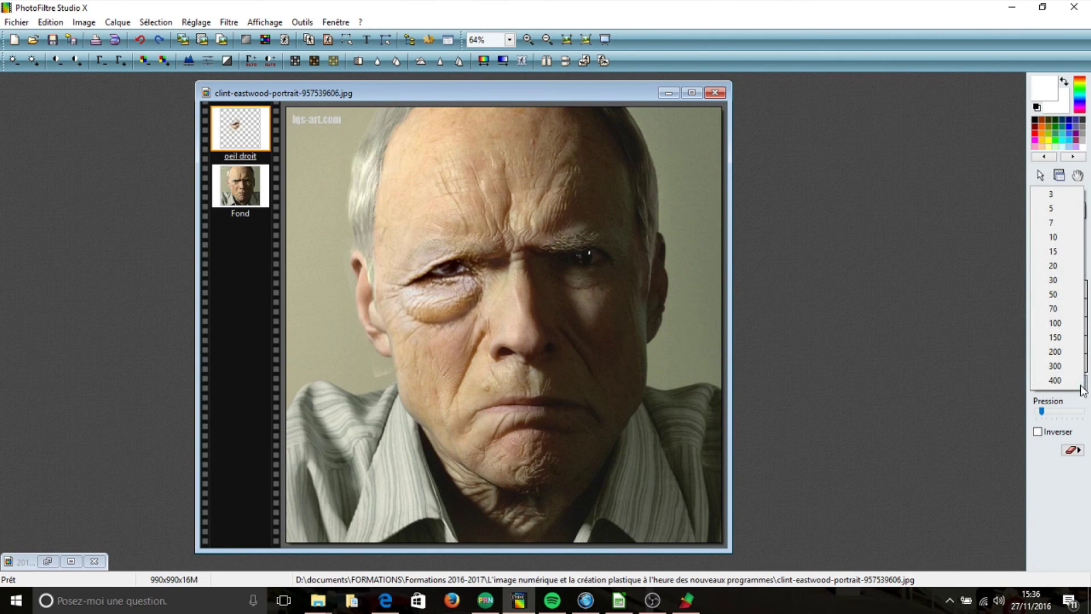
{"action": "left_click", "coordinate": [1067, 415]}
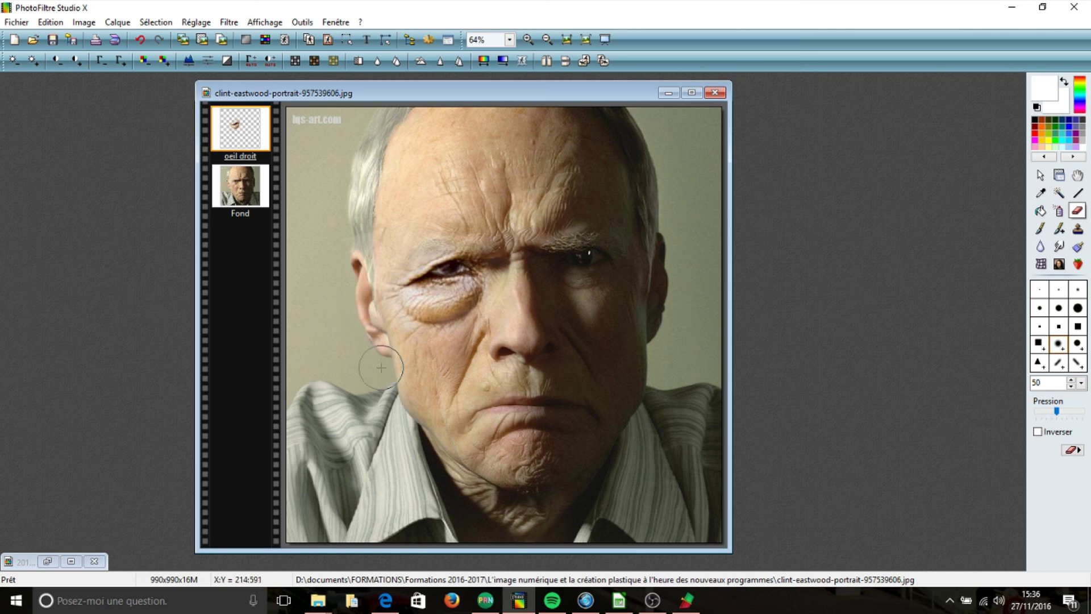
{"action": "left_click", "coordinate": [605, 40]}
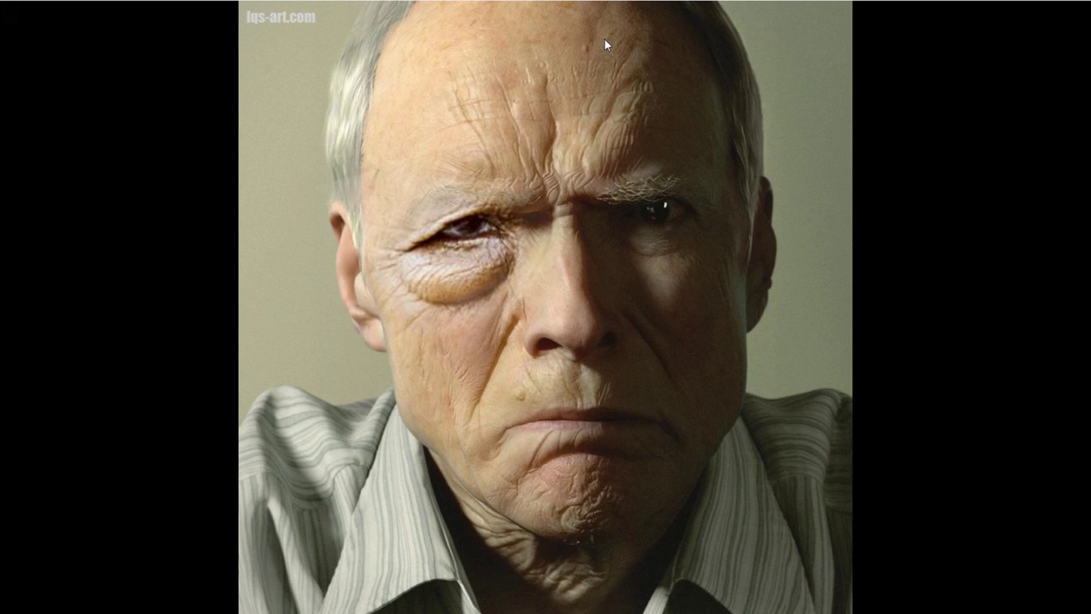